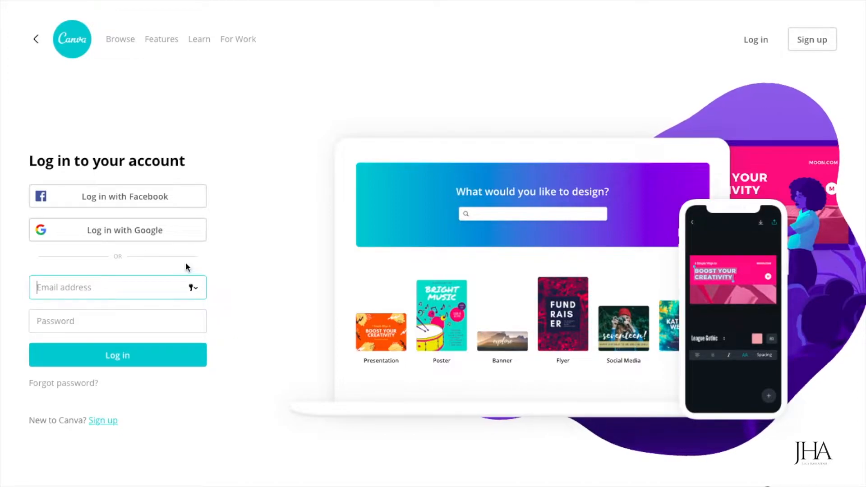
# Log in to the design account with Facebook and agree to continue with the previously used login.
pyautogui.click(180, 199)
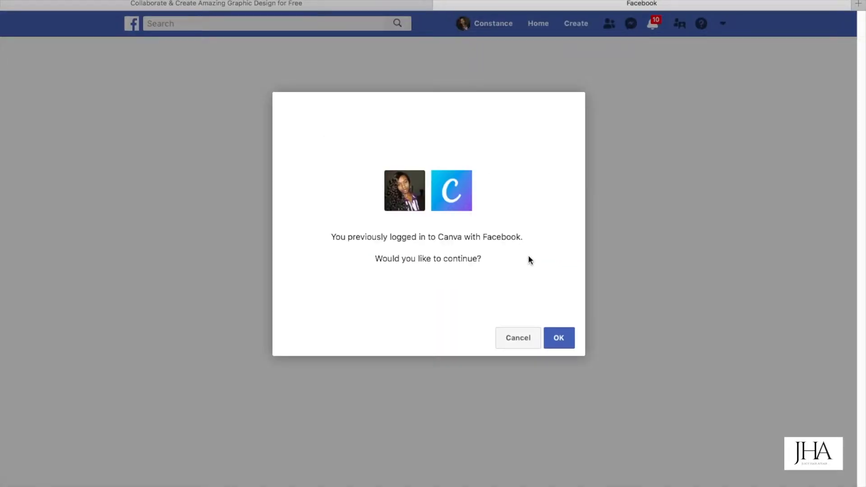
pyautogui.click(559, 340)
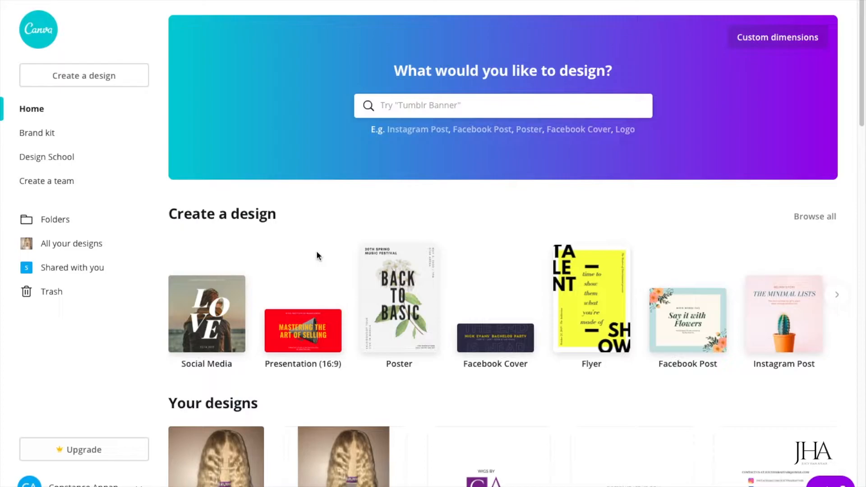
# Find the "logo" design type and create a new Logo design at 500 px × 500 px.
pyautogui.scroll(-15, 350, 293)
pyautogui.scroll(15, 350, 293)
pyautogui.click(841, 296)
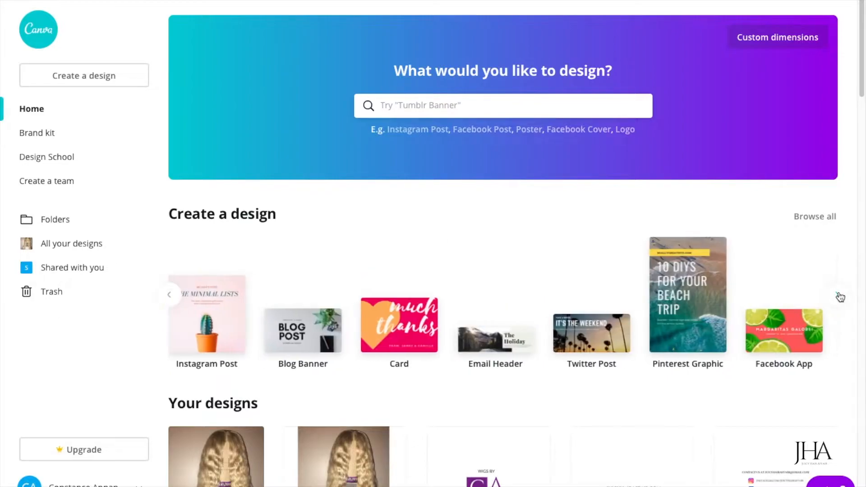
pyautogui.click(161, 294)
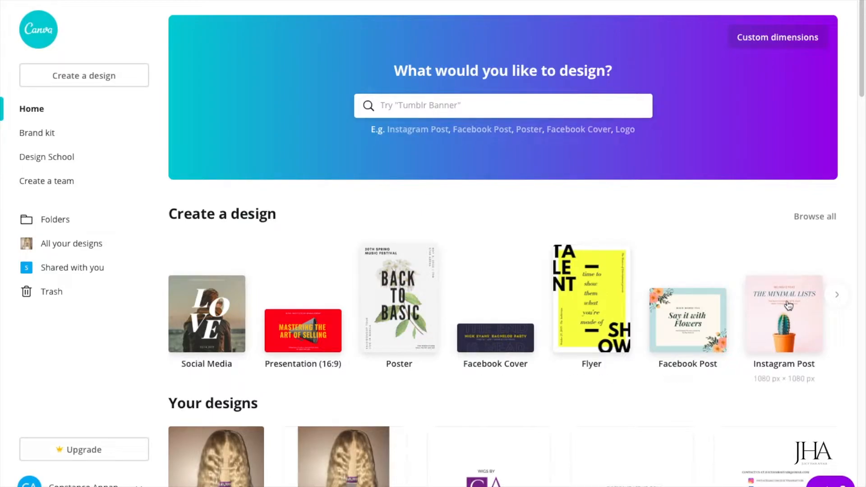
pyautogui.click(840, 298)
pyautogui.click(840, 298)
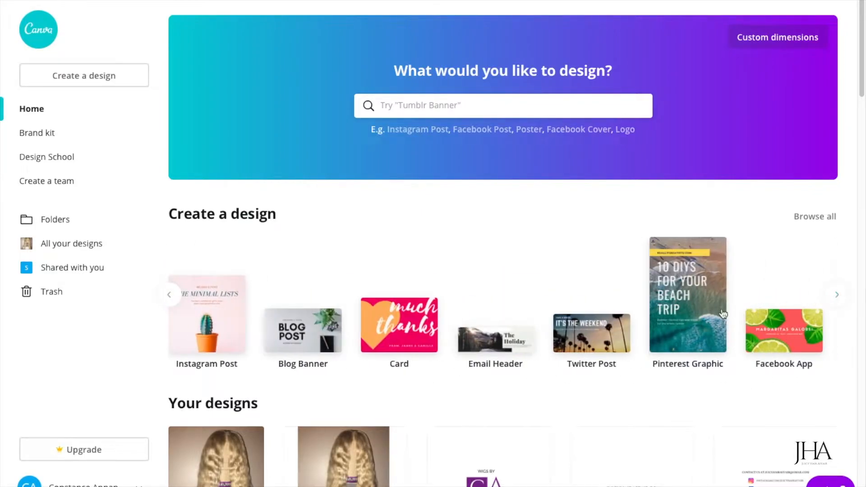
pyautogui.click(609, 99)
pyautogui.write('logo')
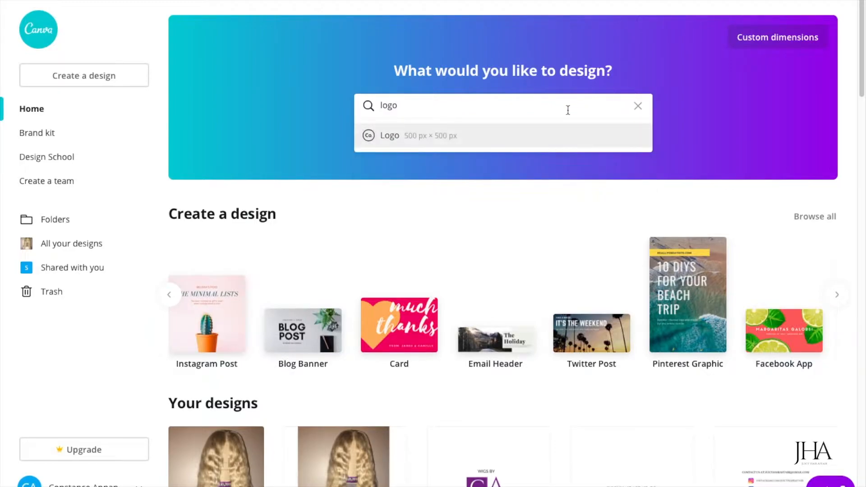
pyautogui.click(529, 134)
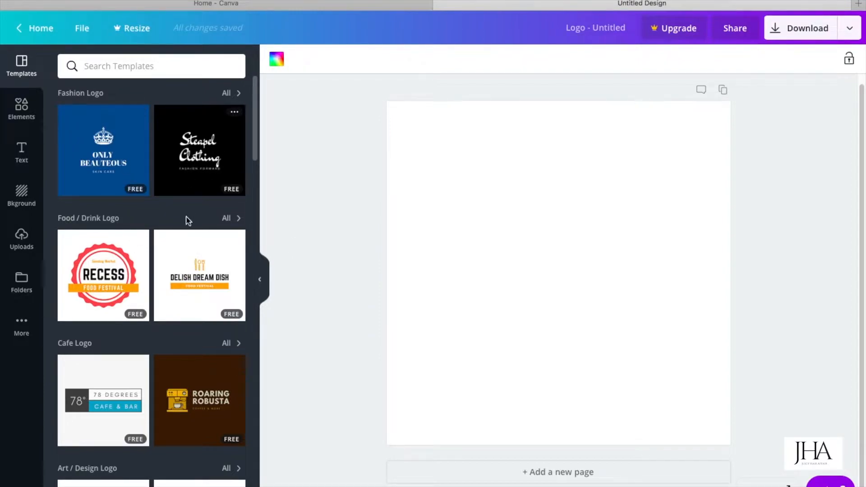
# Look through the logo templates across the categories, such as fashion, food, beauty, sports and restaurant.
pyautogui.scroll(-2, 99, 373)
pyautogui.scroll(-10, 99, 375)
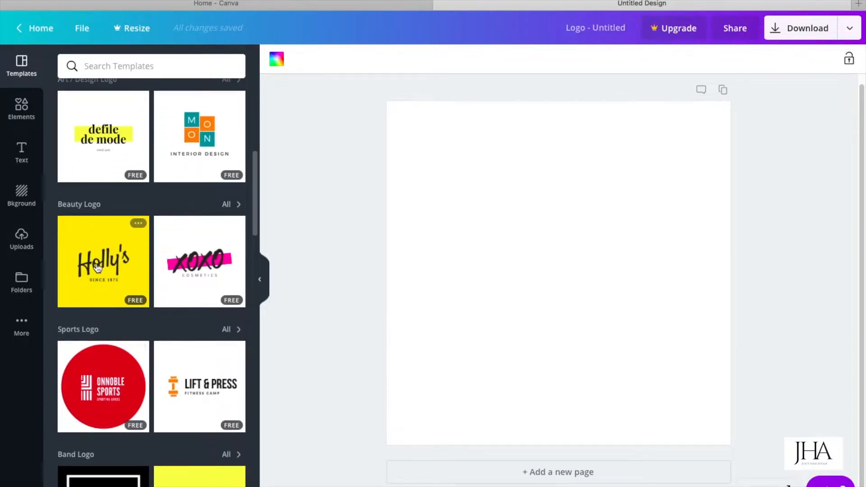
pyautogui.scroll(-6, 101, 434)
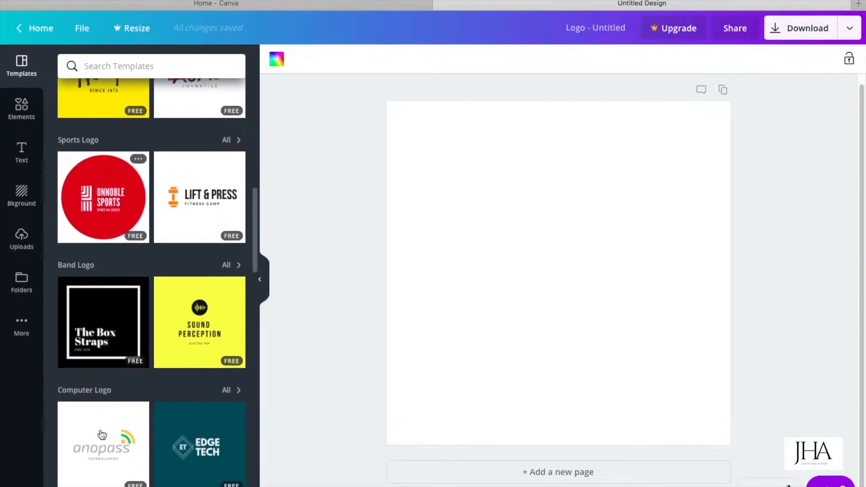
pyautogui.scroll(-20, 102, 435)
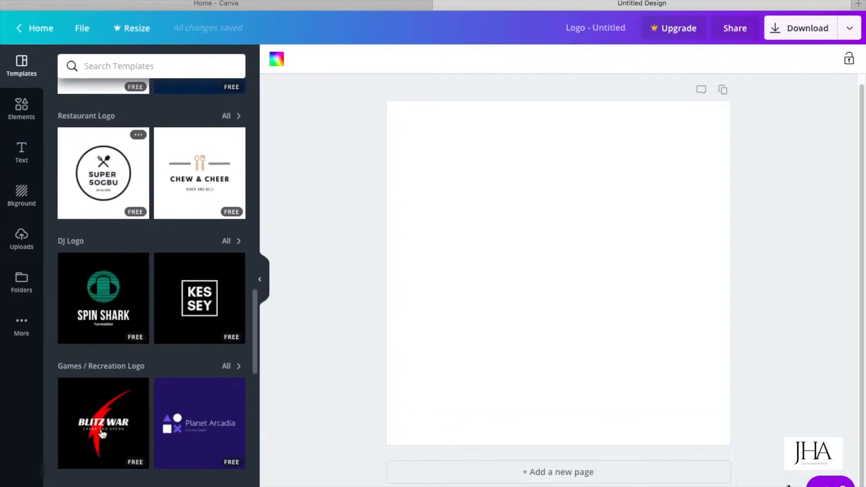
pyautogui.scroll(-4, 102, 435)
pyautogui.scroll(20, 102, 431)
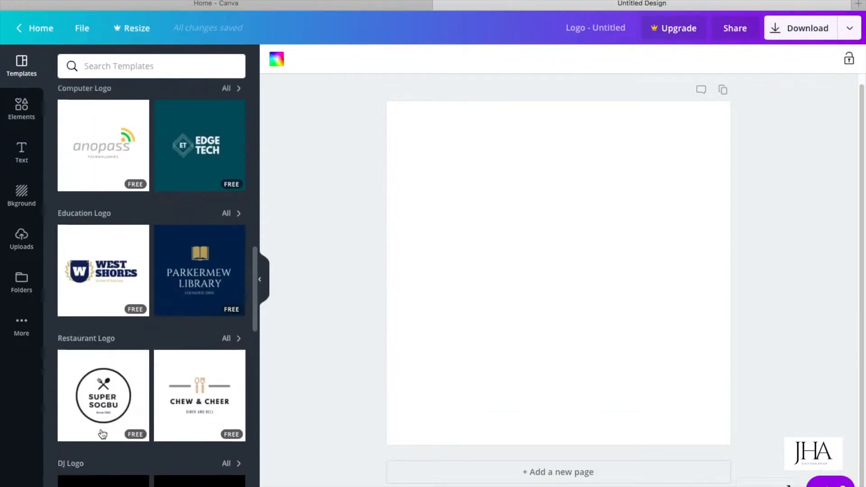
pyautogui.scroll(14, 102, 428)
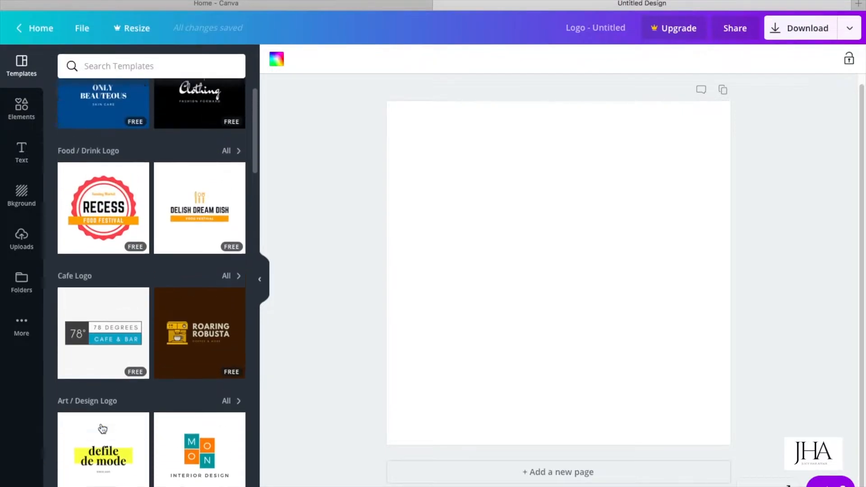
pyautogui.scroll(-20, 103, 429)
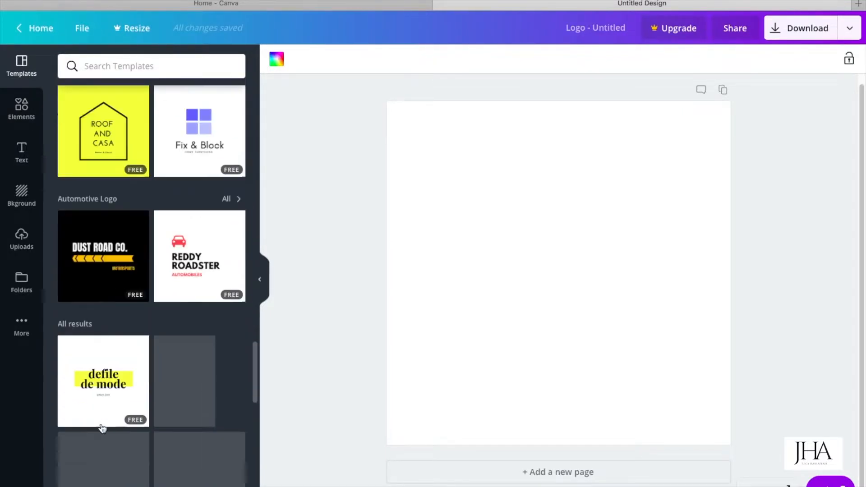
pyautogui.scroll(15, 102, 428)
pyautogui.scroll(-14, 103, 428)
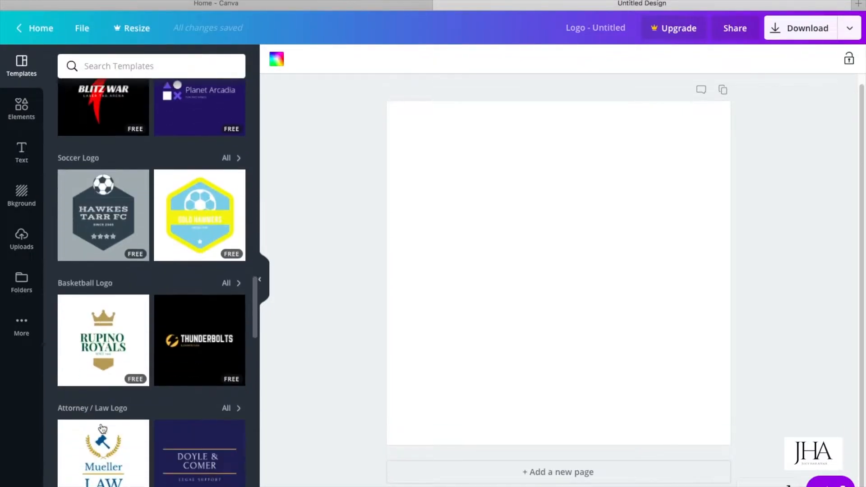
pyautogui.scroll(-6, 103, 429)
pyautogui.scroll(14, 102, 428)
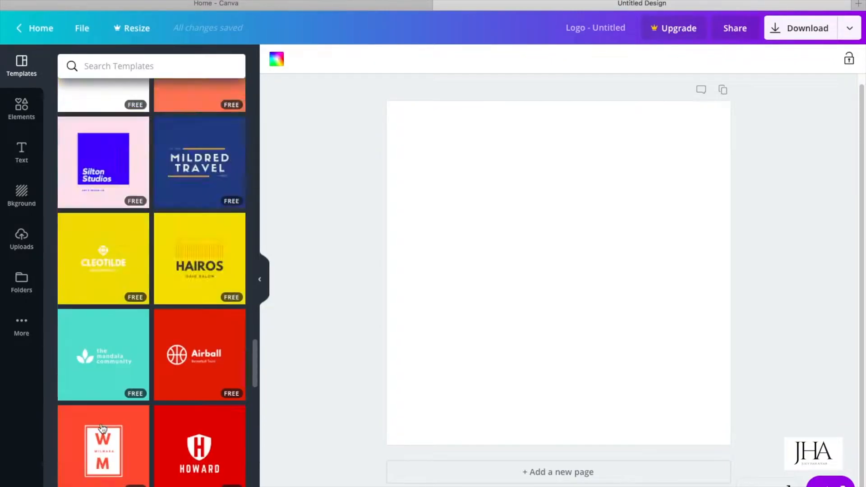
pyautogui.scroll(12, 103, 429)
pyautogui.scroll(-7, 103, 428)
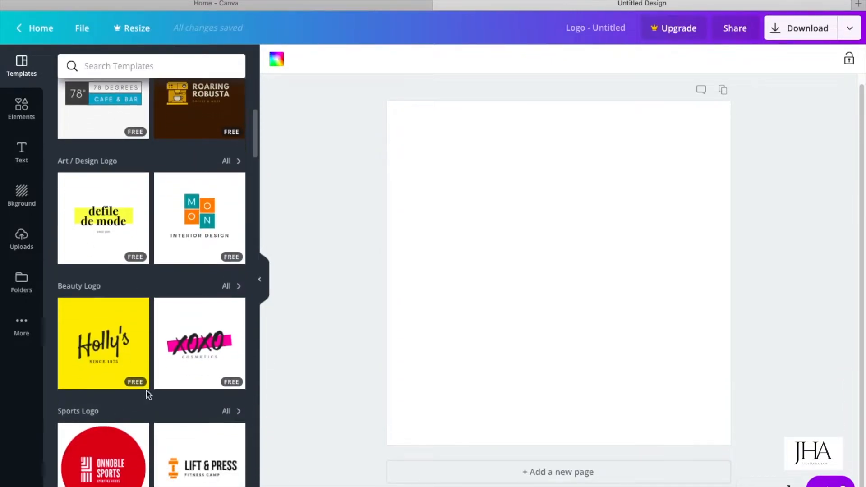
# Apply the XOXO Cosmetics template from the Beauty Logo category and replace the word XOXO with "Juicy Hair Affair".
pyautogui.click(191, 363)
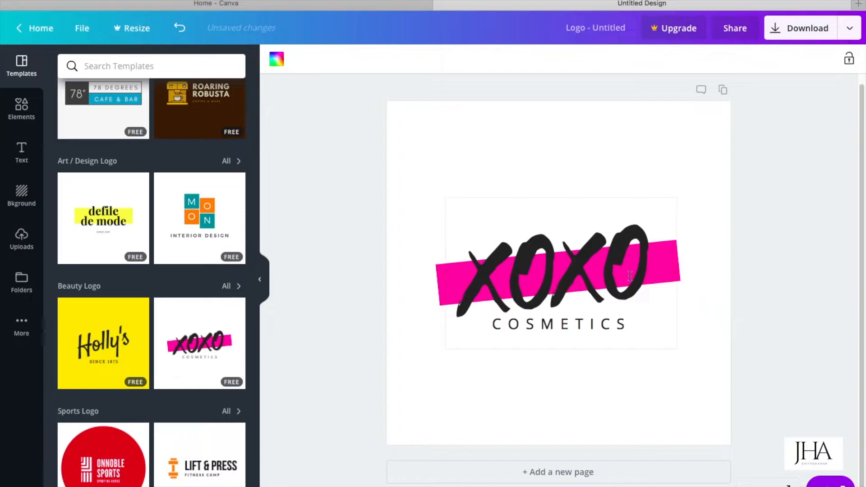
pyautogui.click(597, 258)
pyautogui.doubleClick(597, 259)
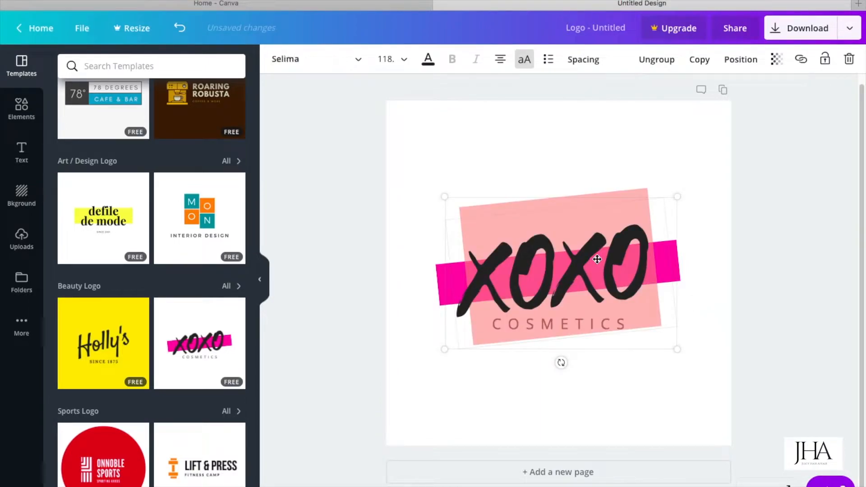
pyautogui.write('Juicy Hair Affair')
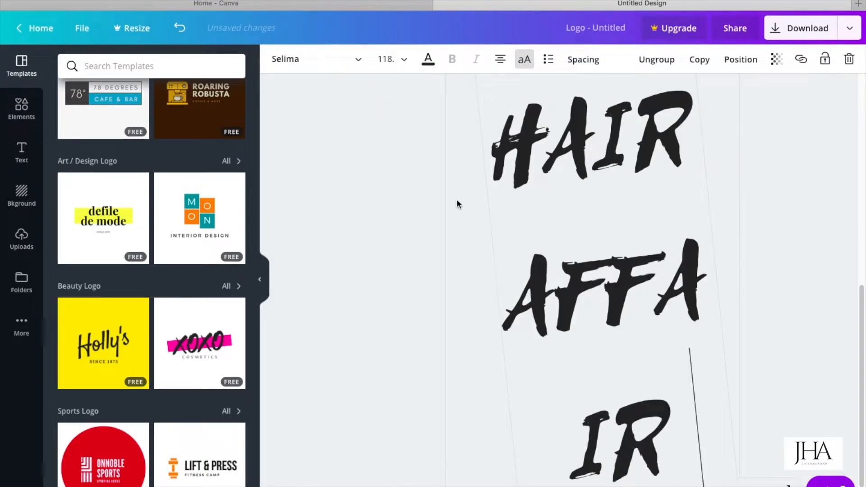
# Reduce the font size of the "Juicy Hair Affair" text to 21.
pyautogui.click(386, 59)
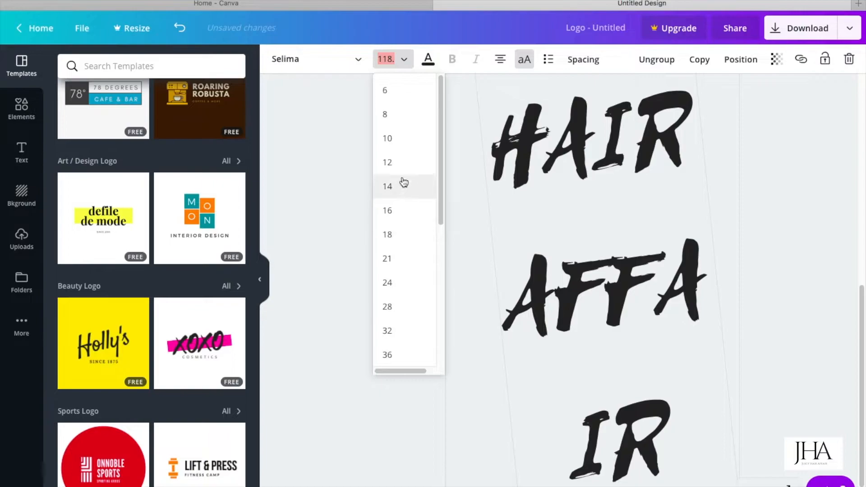
pyautogui.click(405, 157)
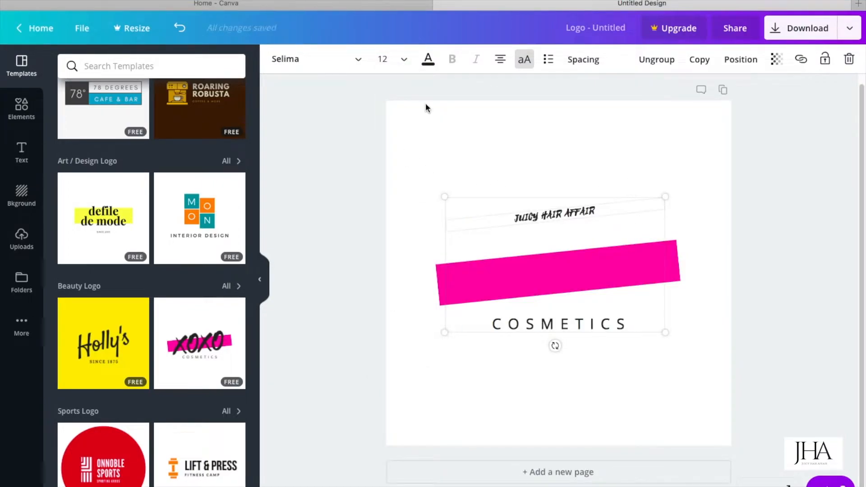
pyautogui.click(402, 60)
pyautogui.click(399, 266)
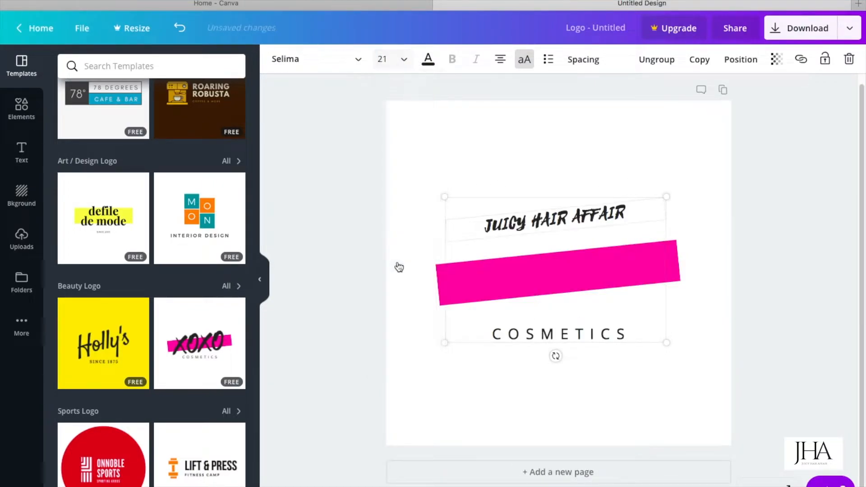
pyautogui.click(599, 144)
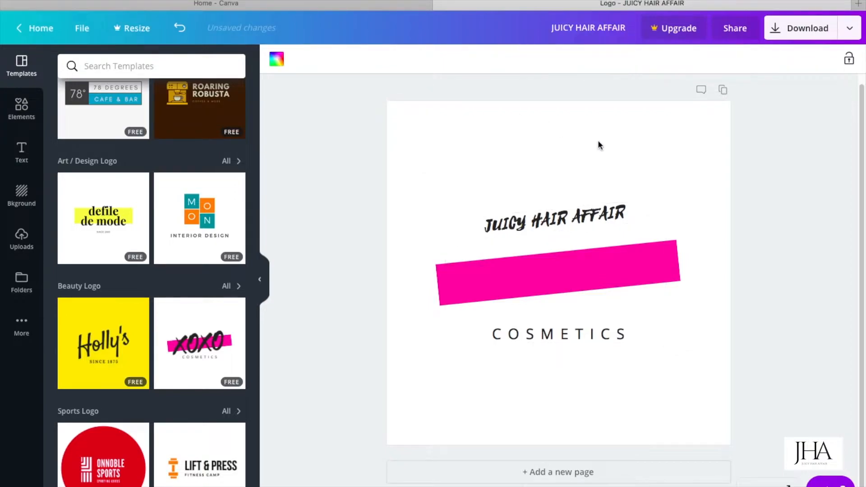
# Ungroup the "Juicy Hair Affair" text from the COSMETICS line after shifting the group slightly.
pyautogui.click(574, 215)
pyautogui.doubleClick(574, 215)
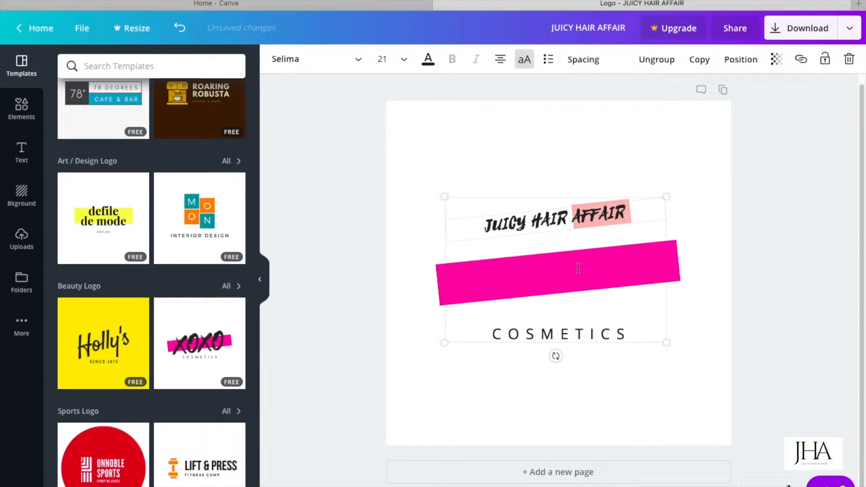
pyautogui.click(713, 241)
pyautogui.moveTo(600, 214)
pyautogui.mouseDown()
pyautogui.moveTo(581, 282)
pyautogui.moveTo(591, 259)
pyautogui.moveTo(591, 170)
pyautogui.moveTo(591, 221)
pyautogui.moveTo(591, 211)
pyautogui.mouseUp()
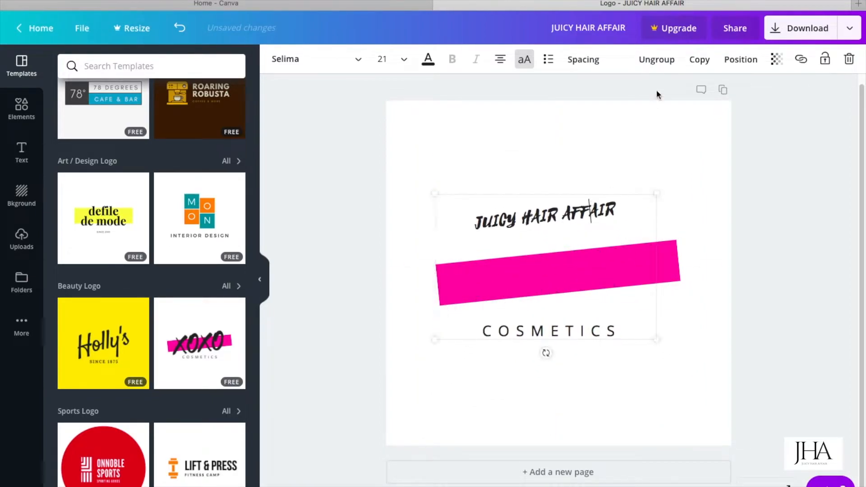
pyautogui.click(659, 61)
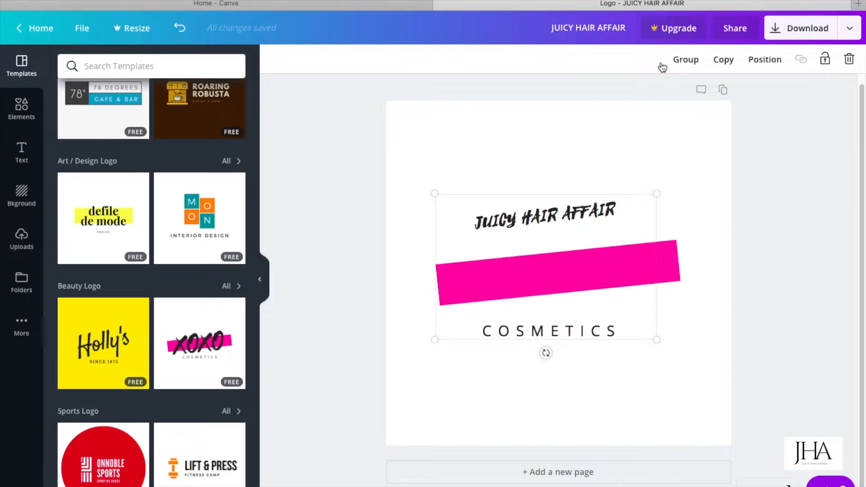
# Place the "Juicy Hair Affair" text on the pink stripe and move the COSMETICS line directly beneath the stripe.
pyautogui.rightClick(571, 211)
pyautogui.click(599, 180)
pyautogui.rightClick(573, 214)
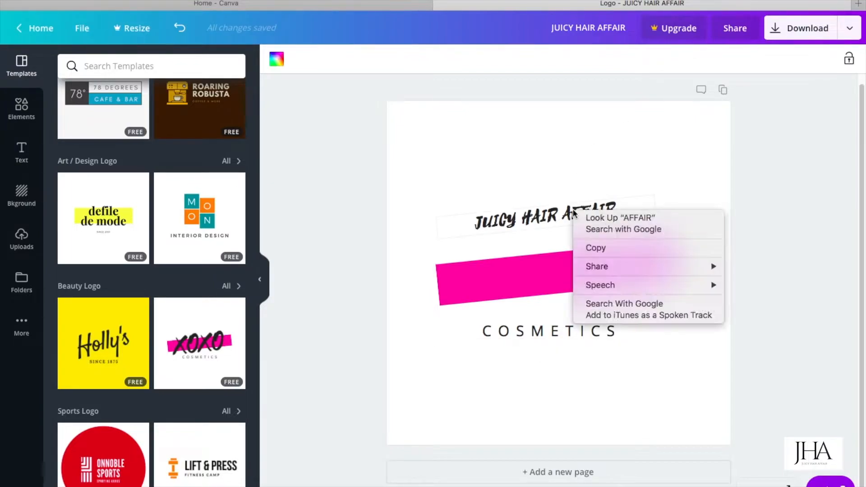
pyautogui.click(576, 186)
pyautogui.moveTo(571, 218); pyautogui.dragTo(580, 270)
pyautogui.moveTo(579, 332)
pyautogui.mouseDown()
pyautogui.moveTo(580, 295)
pyautogui.moveTo(587, 318)
pyautogui.mouseUp()
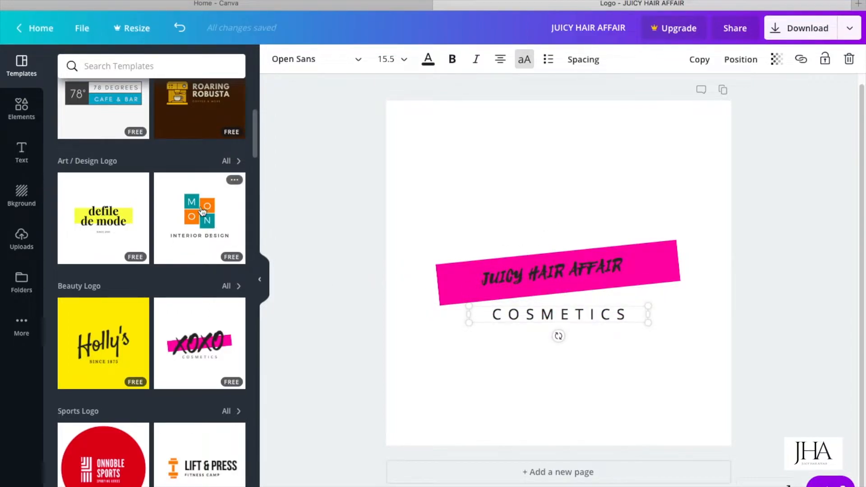
# Replace the design with the MOON Interior Design template from Art / Design Logo and change its letter M to J.
pyautogui.click(215, 256)
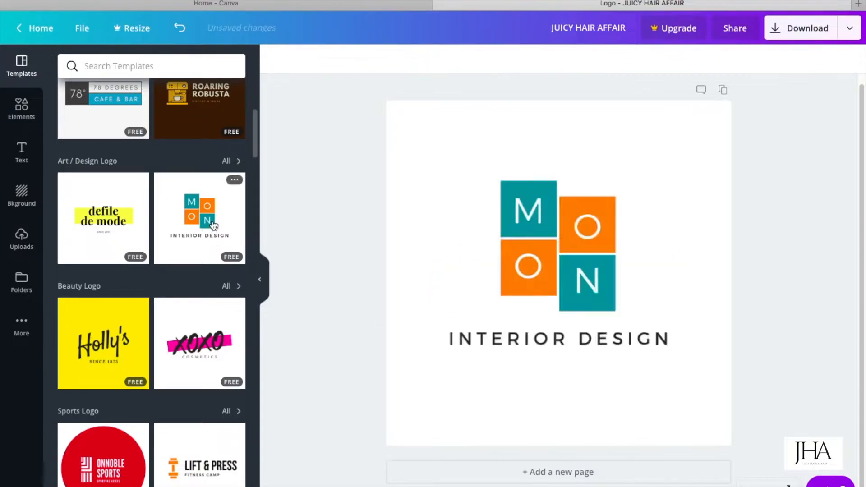
pyautogui.click(431, 215)
pyautogui.click(524, 210)
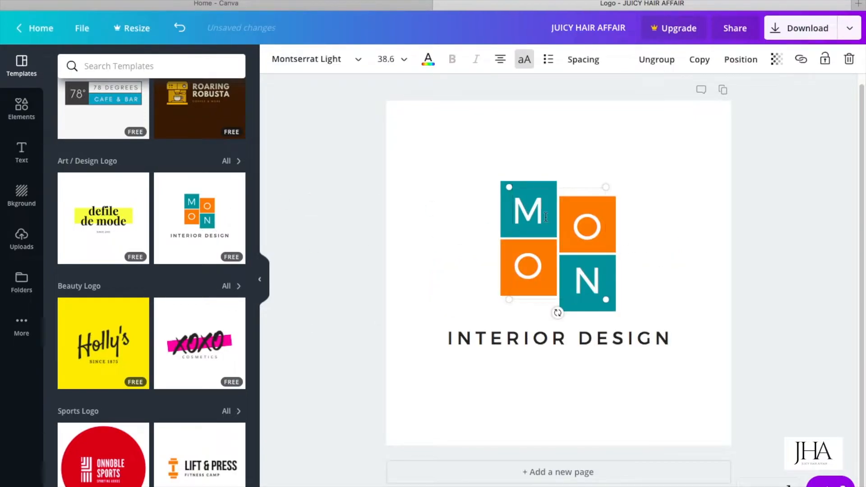
pyautogui.press('BackSpace')
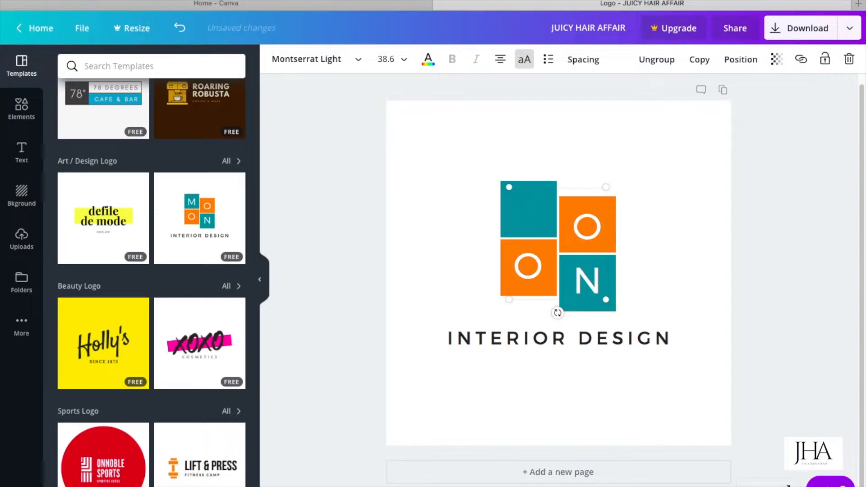
pyautogui.write('J')
# Replace the letter O with H in the logo's lower-left orange square and with A in the upper-right one.
pyautogui.press('BackSpace')
pyautogui.write('H')
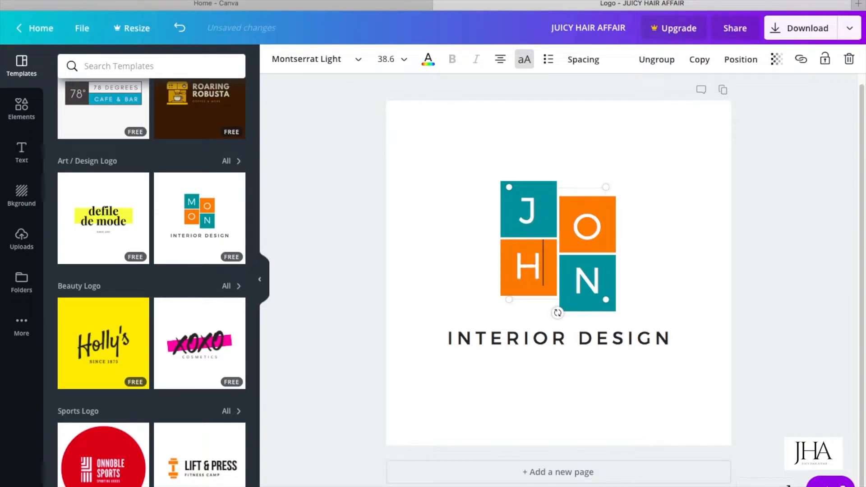
pyautogui.click(596, 216)
pyautogui.press('BackSpace')
pyautogui.write('A')
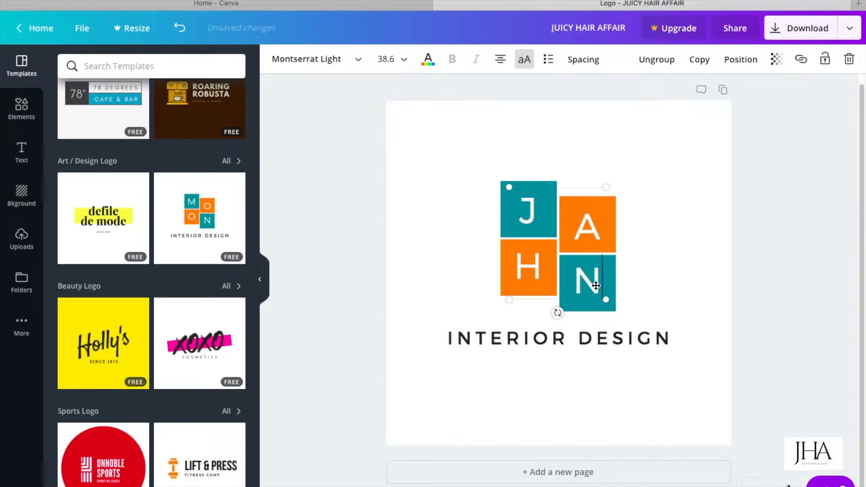
# Delete the letter N and set the logo's upper-right orange square to H and its lower-left orange square to A.
pyautogui.press('BackSpace')
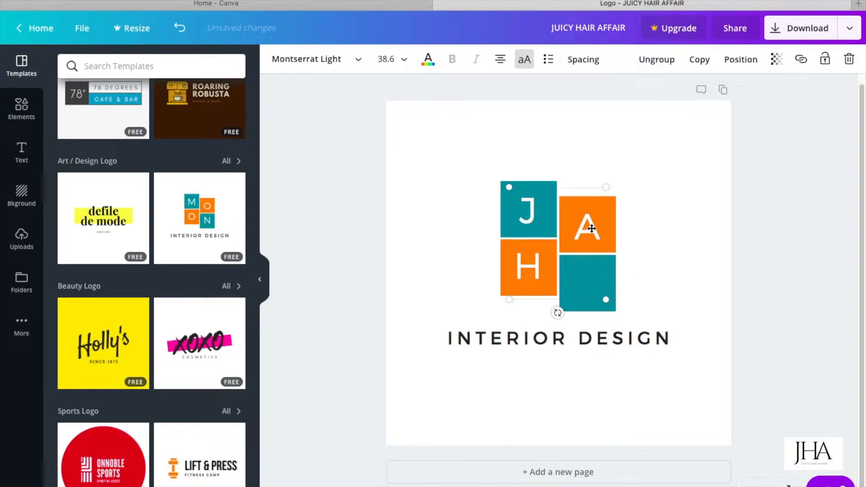
pyautogui.press('BackSpace')
pyautogui.write('H')
pyautogui.click(531, 264)
pyautogui.press('BackSpace')
pyautogui.write('A')
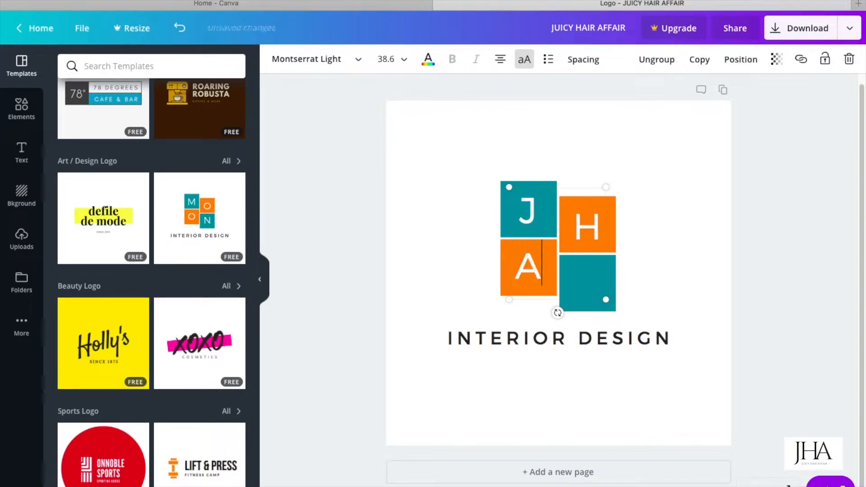
# Recolor the logo's empty lower-right square from the default colors to purple.
pyautogui.tripleClick(578, 334)
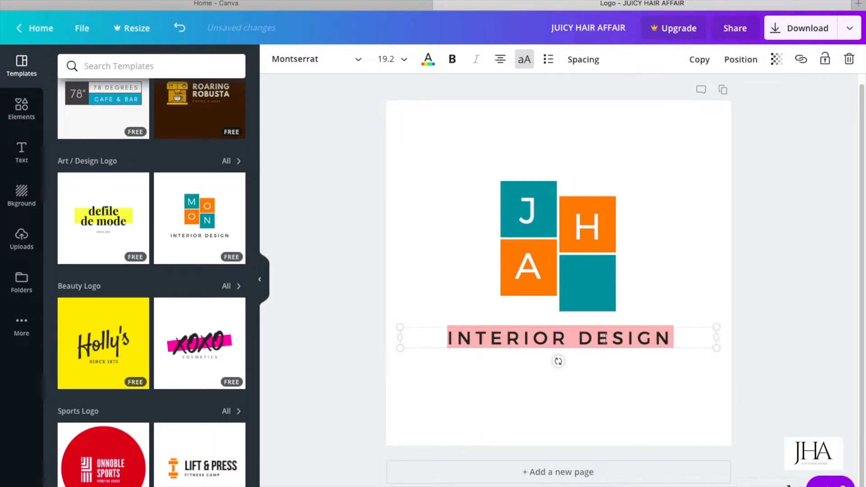
pyautogui.click(642, 297)
pyautogui.click(613, 303)
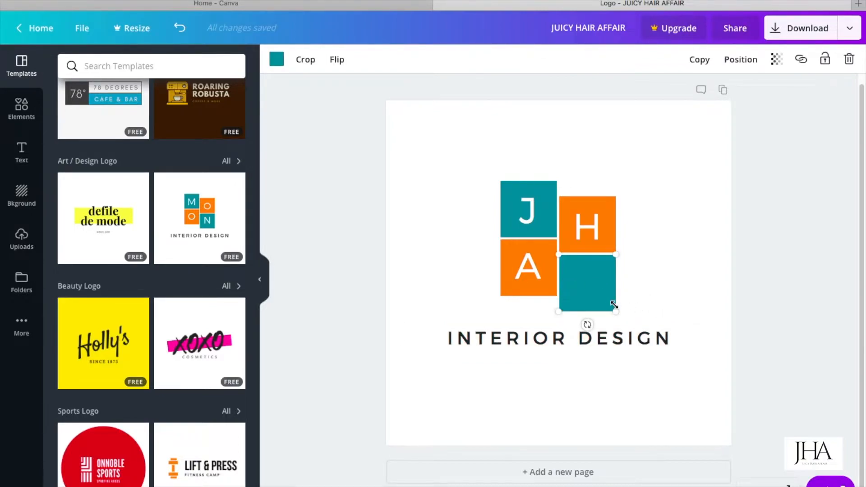
pyautogui.doubleClick(593, 295)
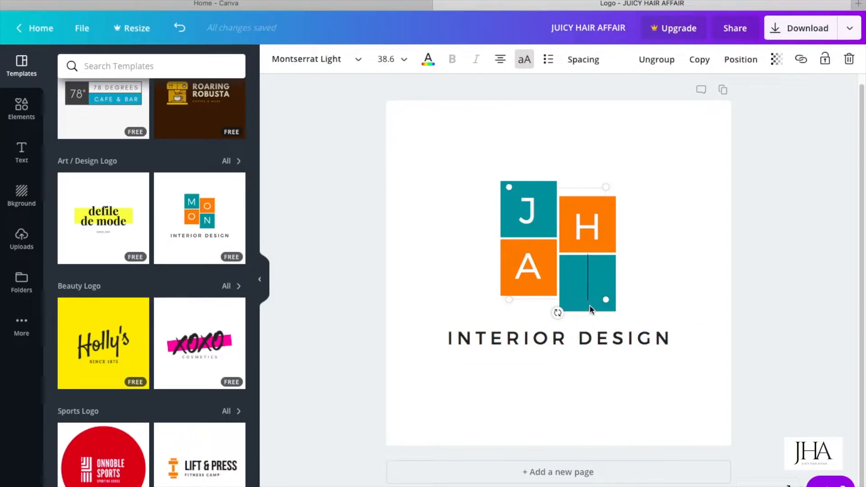
pyautogui.click(590, 305)
pyautogui.click(277, 64)
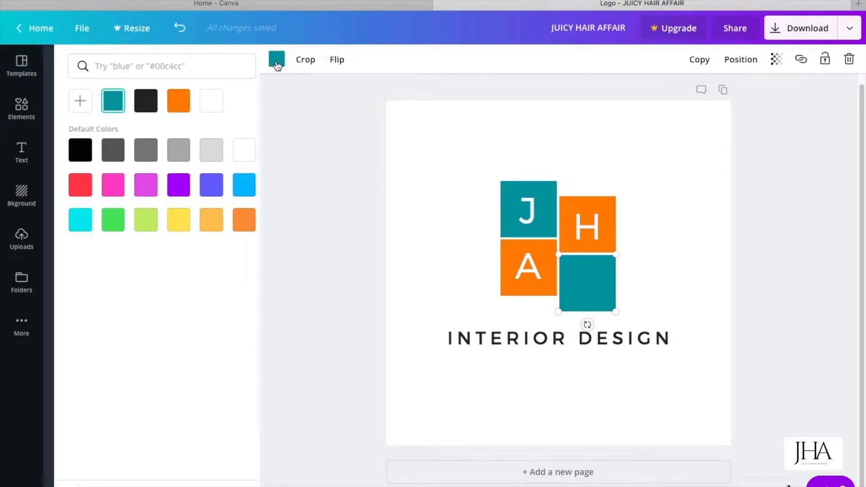
pyautogui.click(165, 187)
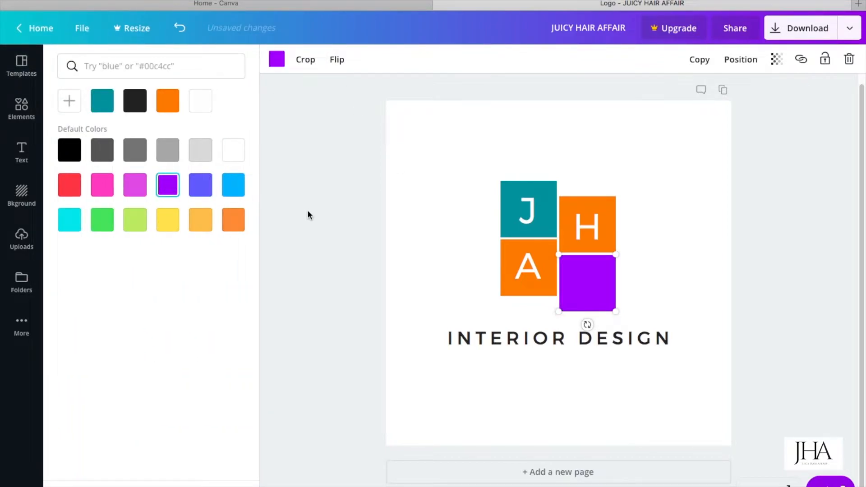
# Recolor the square behind the letter J to light blue.
pyautogui.click(547, 186)
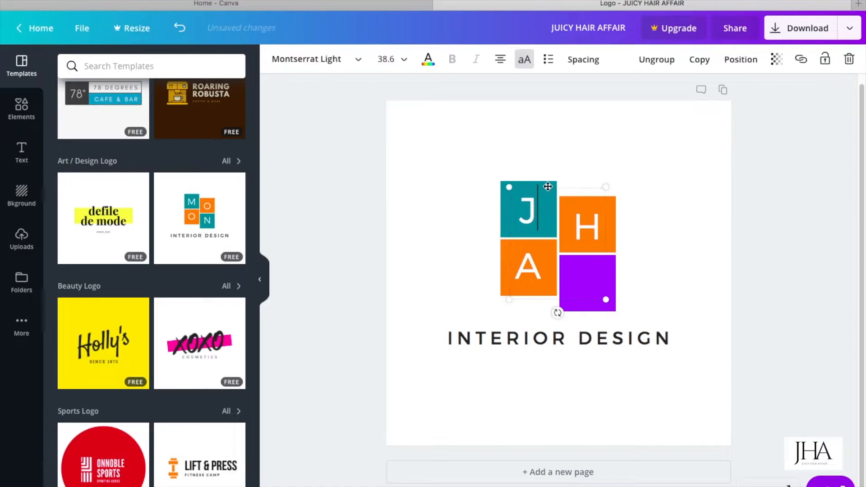
pyautogui.click(505, 203)
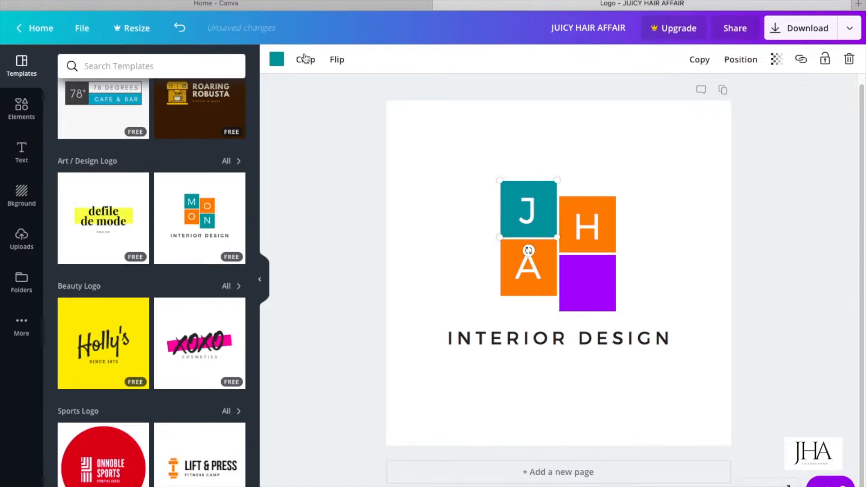
pyautogui.click(277, 59)
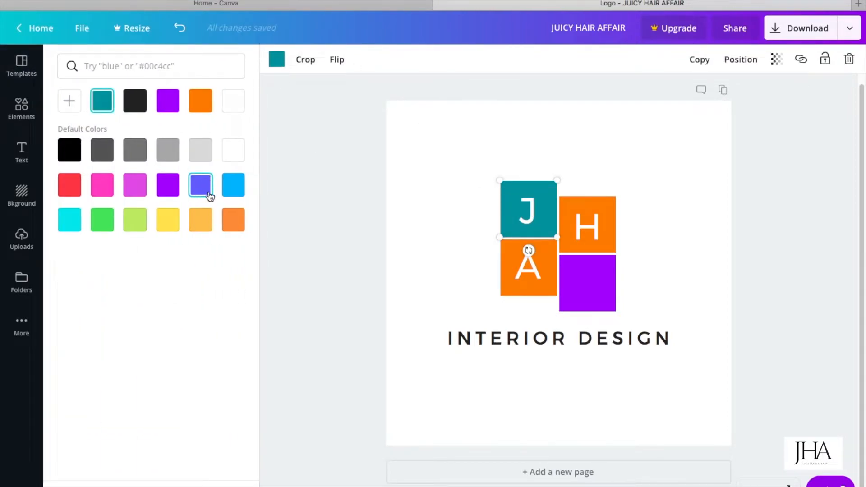
pyautogui.click(234, 192)
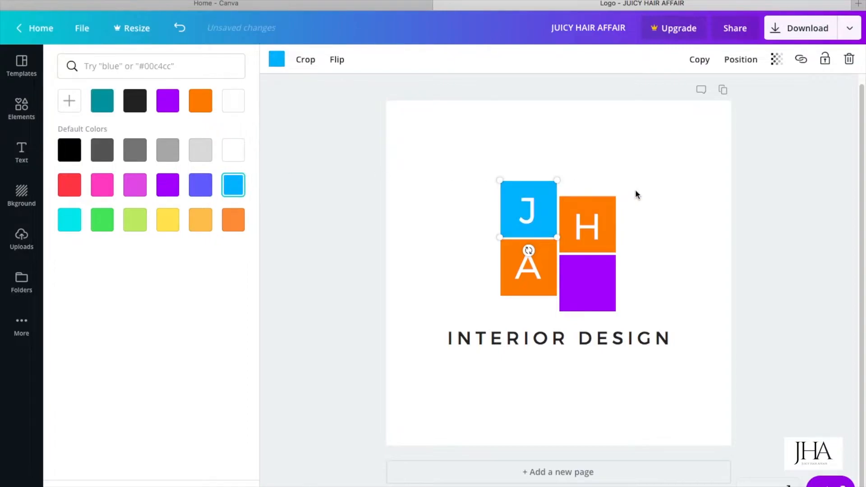
# Recolor the square behind the letter H to black and the square behind the letter A to green.
pyautogui.click(609, 204)
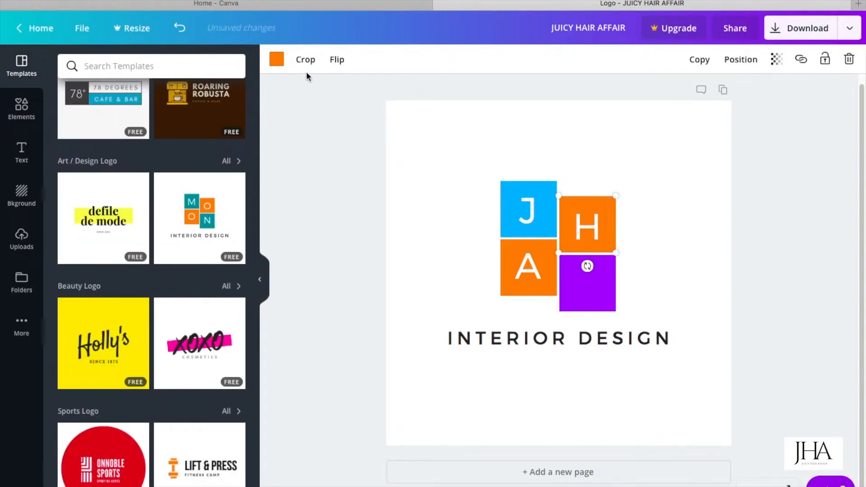
pyautogui.click(277, 66)
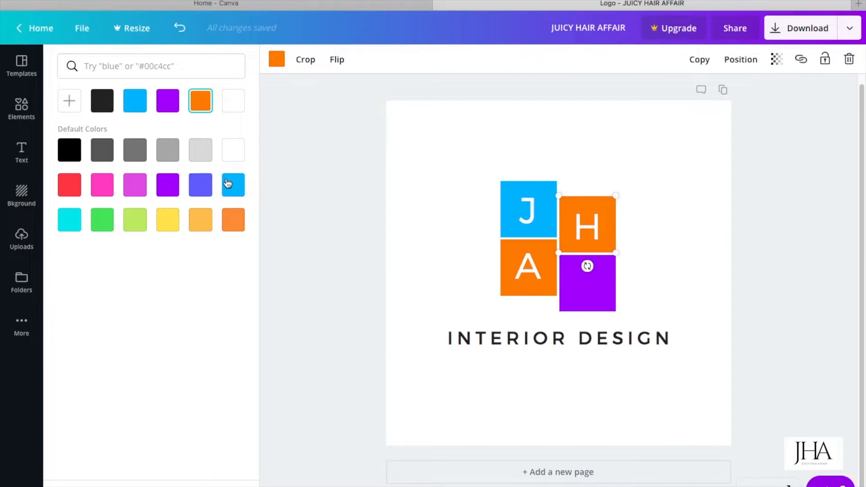
pyautogui.click(69, 159)
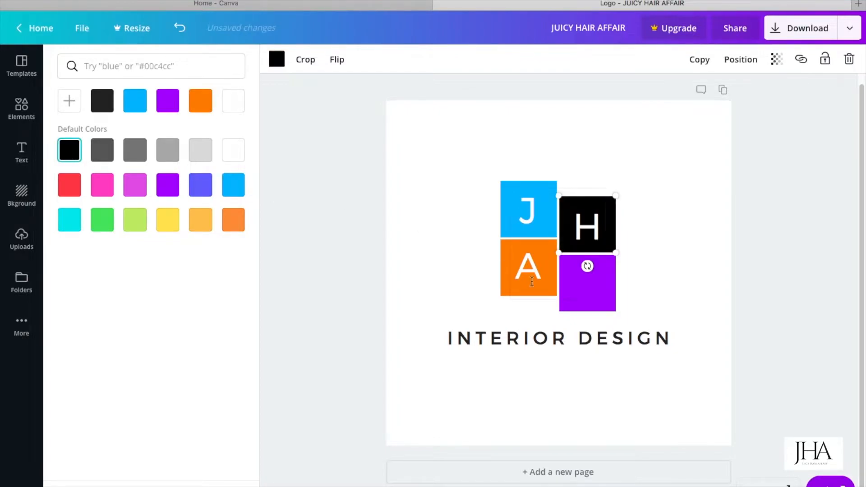
pyautogui.click(505, 285)
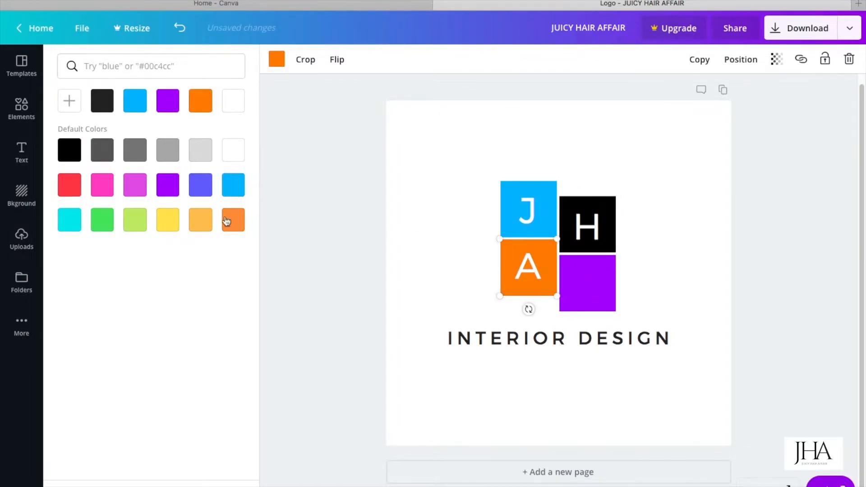
pyautogui.click(166, 223)
pyautogui.click(102, 219)
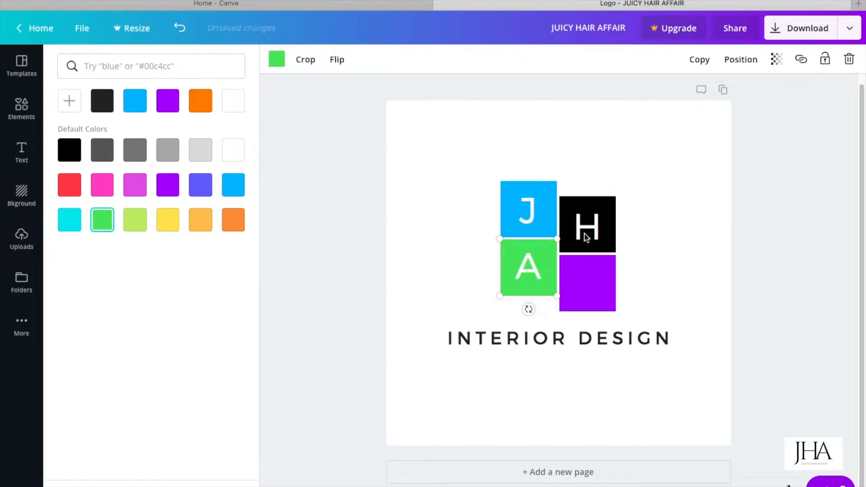
pyautogui.click(698, 267)
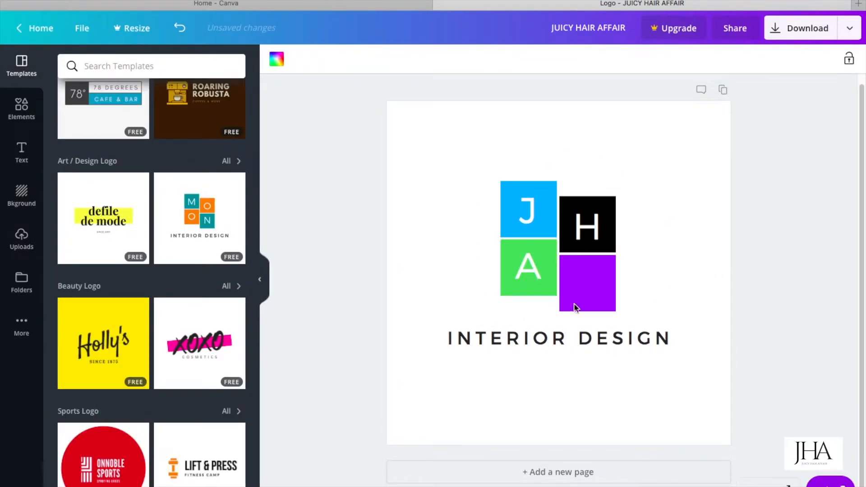
# Delete the whole group of letters J, H and A from the logo.
pyautogui.scroll(-15, 208, 436)
pyautogui.scroll(3, 208, 436)
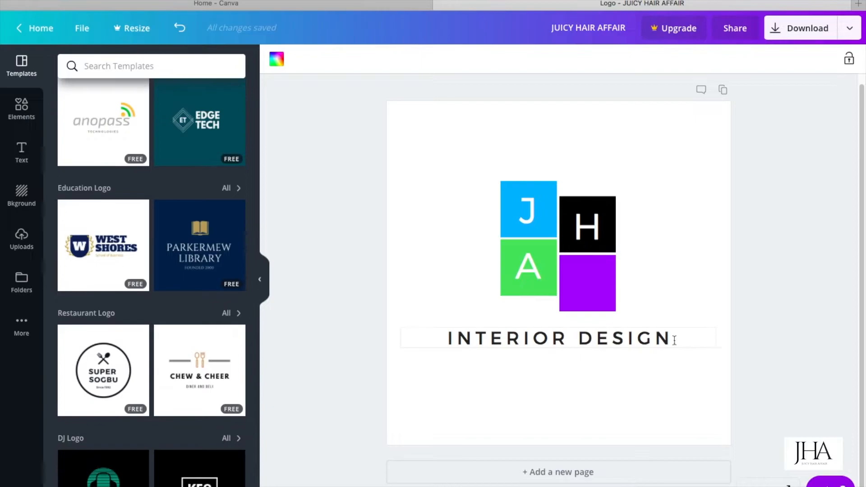
pyautogui.click(677, 343)
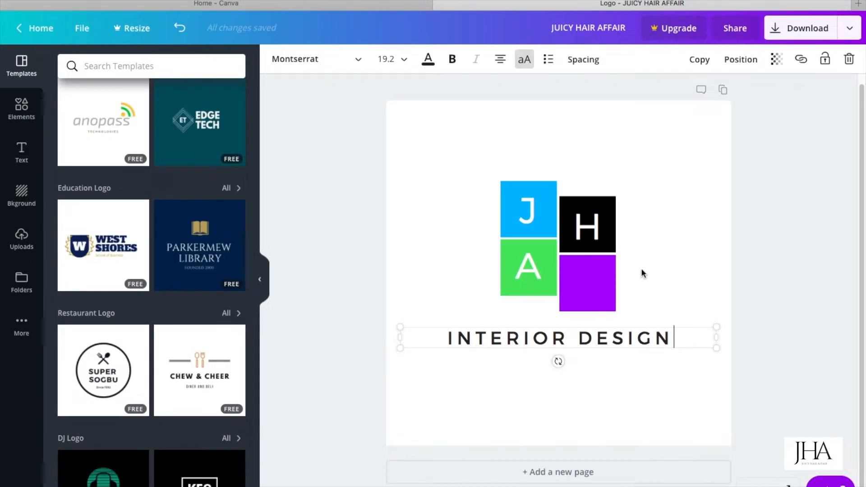
pyautogui.click(568, 198)
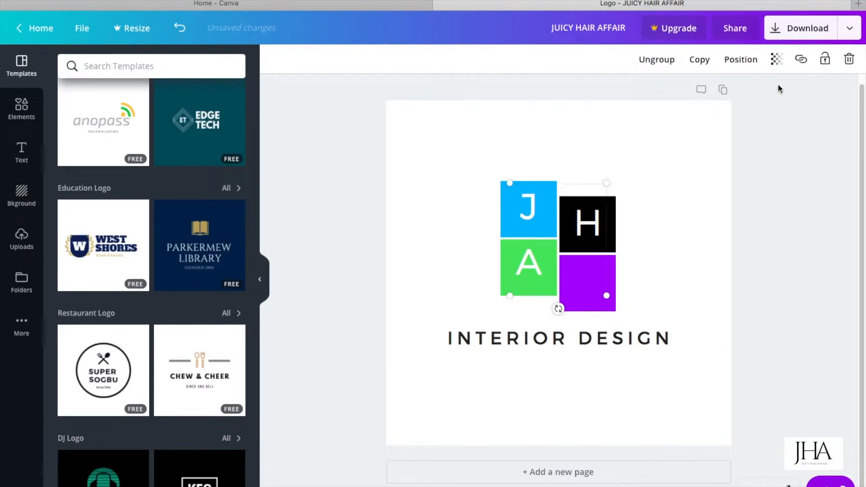
pyautogui.click(849, 59)
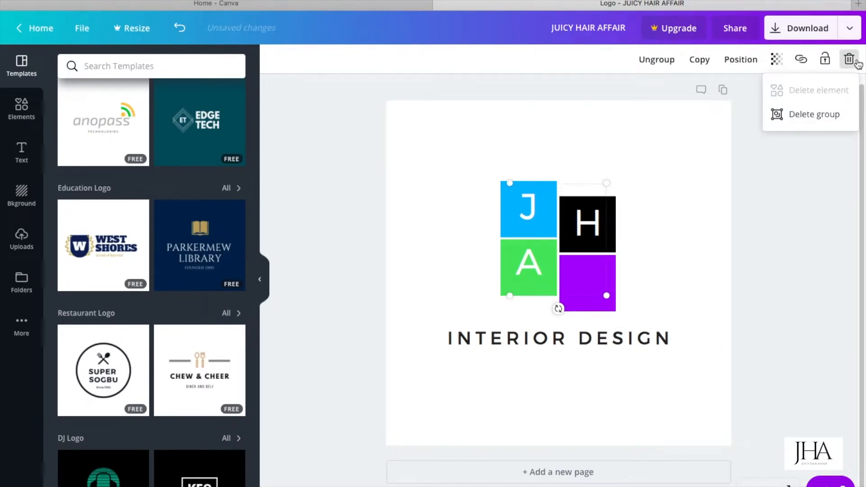
pyautogui.click(806, 116)
# Delete the blue, black, purple and green squares from the page.
pyautogui.click(539, 212)
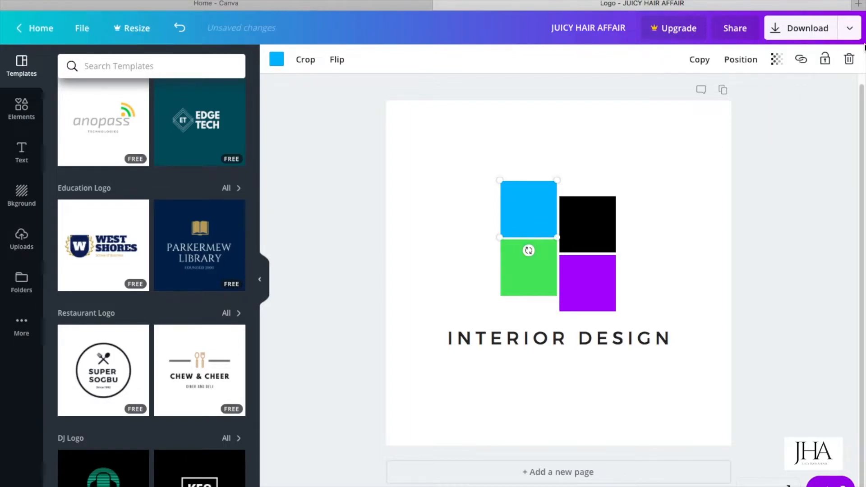
pyautogui.click(849, 59)
pyautogui.click(595, 201)
pyautogui.click(849, 59)
pyautogui.click(587, 269)
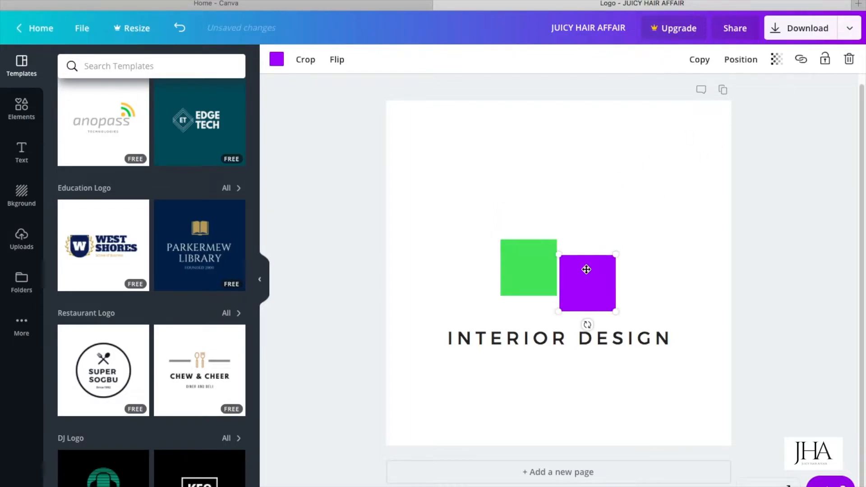
pyautogui.click(849, 59)
pyautogui.click(528, 275)
pyautogui.click(849, 60)
# Delete the INTERIOR DESIGN text so the page is blank.
pyautogui.click(615, 336)
pyautogui.doubleClick(616, 336)
pyautogui.press('Escape')
pyautogui.press('Delete')
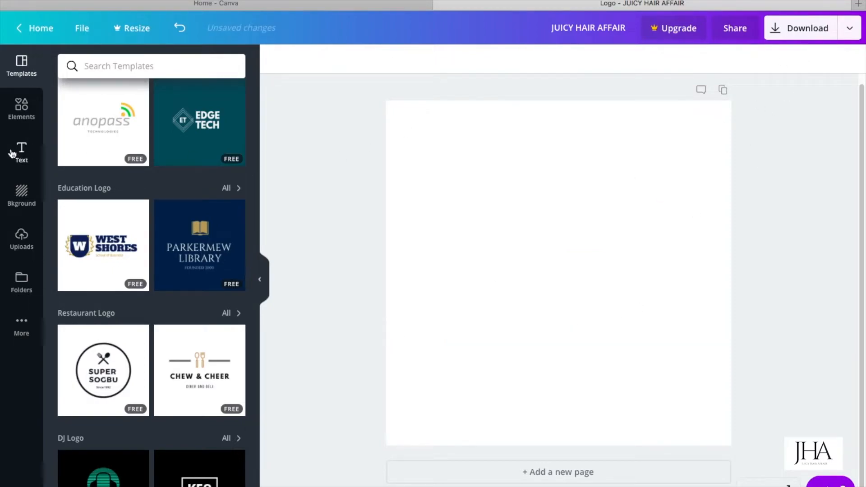
# Add a heading to the blank page with the text "JUCIY HAIR AFFAIR".
pyautogui.click(12, 153)
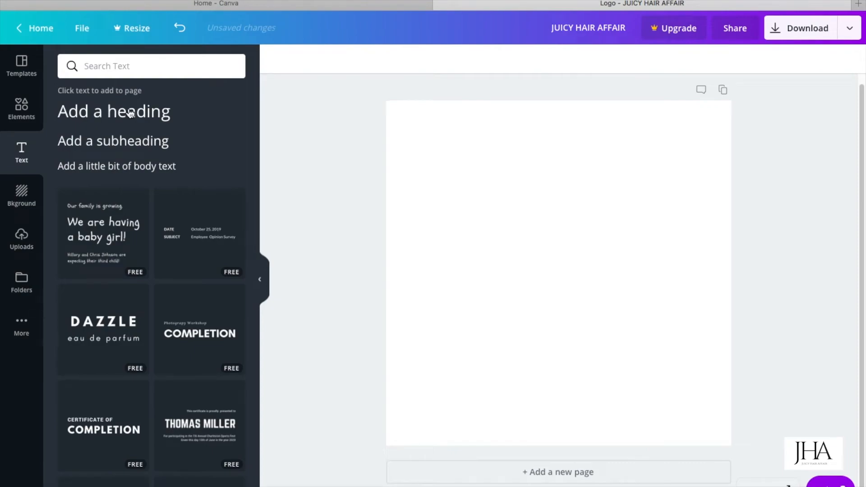
pyautogui.scroll(-10, 151, 238)
pyautogui.scroll(-12, 150, 239)
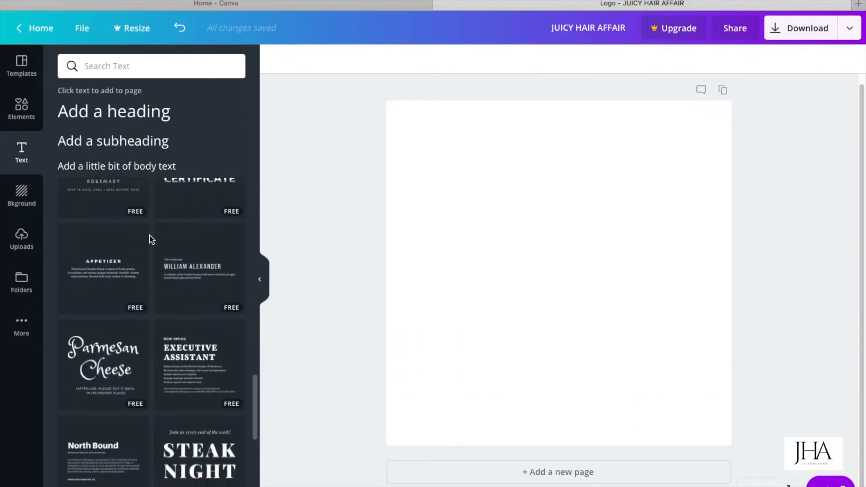
pyautogui.scroll(10, 152, 240)
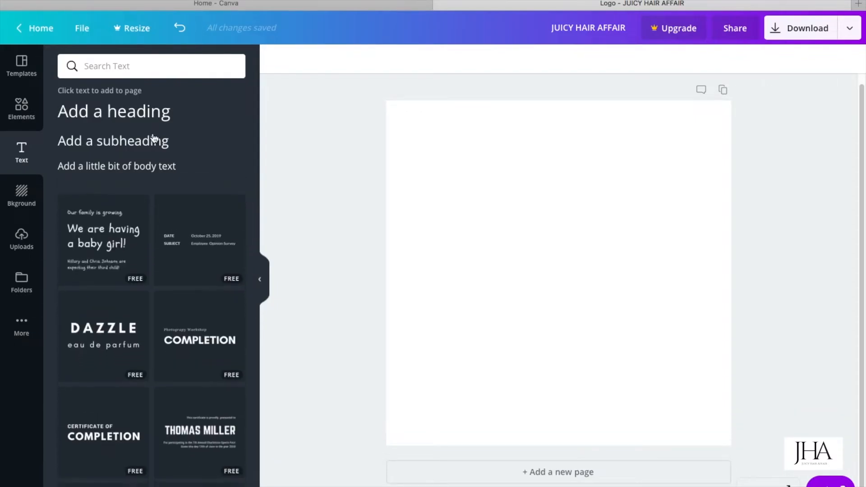
pyautogui.click(144, 121)
pyautogui.write('J')
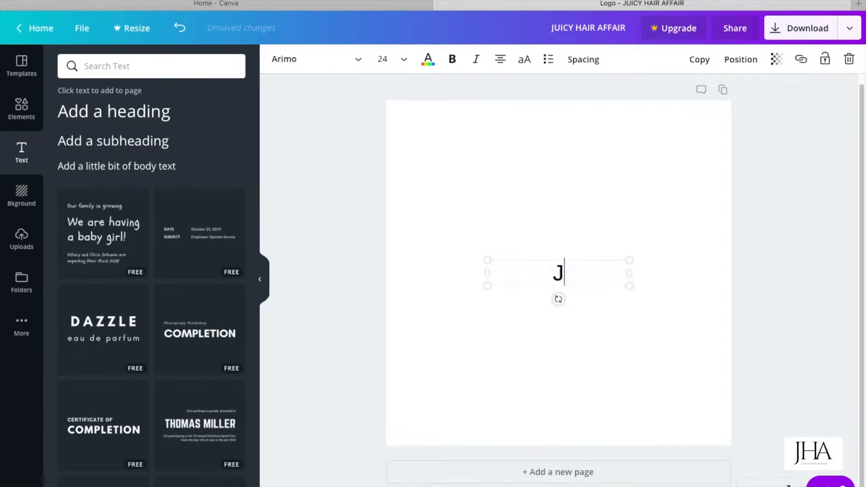
pyautogui.write('UCIY HAIR AFFAIR')
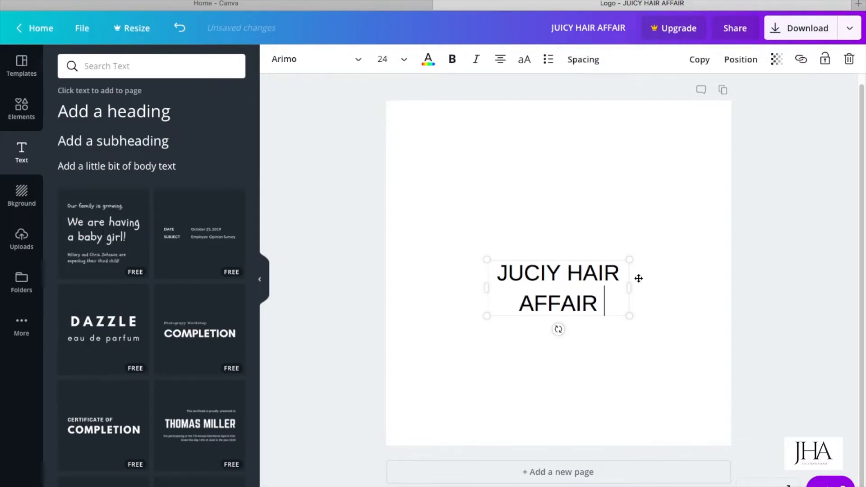
# Widen the heading's text box so the name fits on one line and move it toward the page's center.
pyautogui.moveTo(630, 288); pyautogui.dragTo(696, 282)
pyautogui.click(686, 226)
pyautogui.click(642, 271)
pyautogui.moveTo(643, 270); pyautogui.dragTo(603, 271)
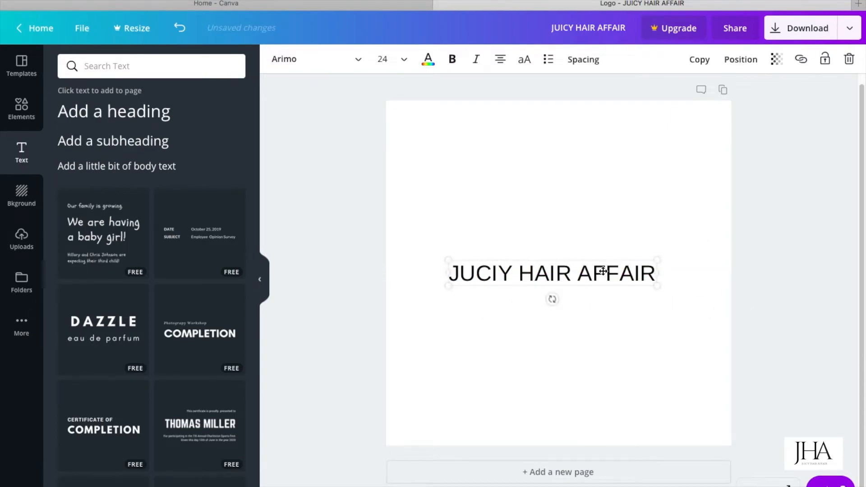
# Try the fonts Abhaya Libre ExtraBold, Alike and Adumu Regular on the heading.
pyautogui.click(350, 59)
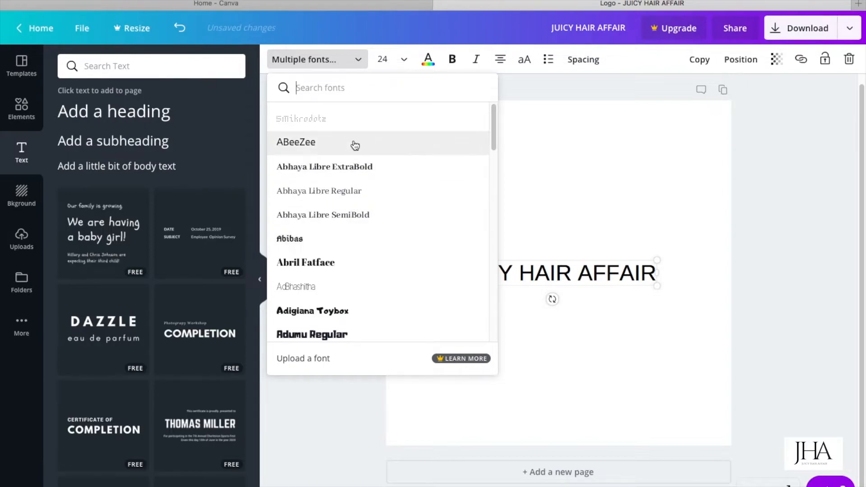
pyautogui.click(345, 172)
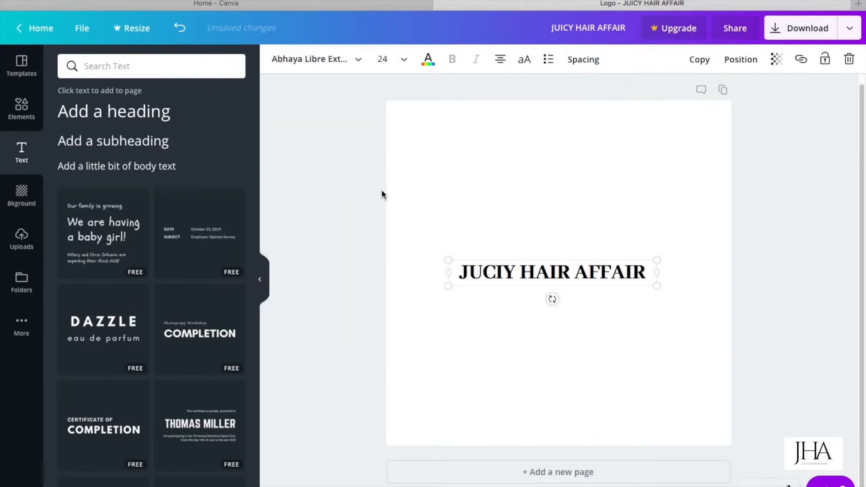
pyautogui.click(351, 62)
pyautogui.scroll(-10, 359, 237)
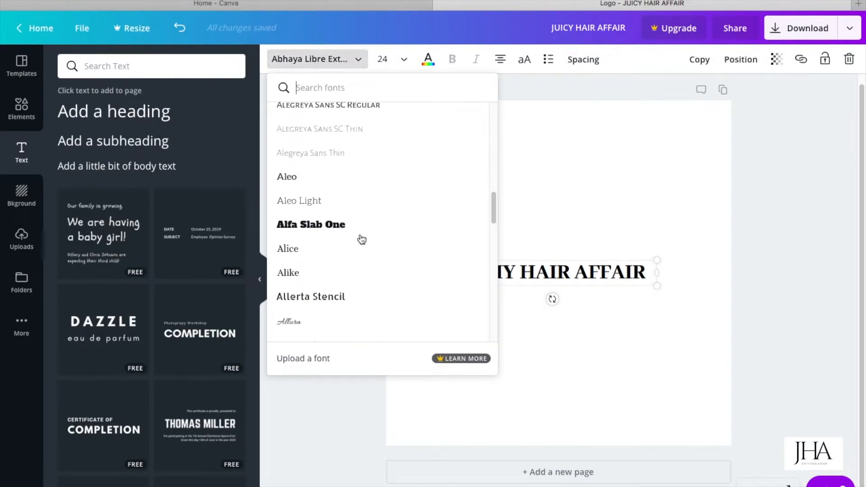
pyautogui.click(339, 273)
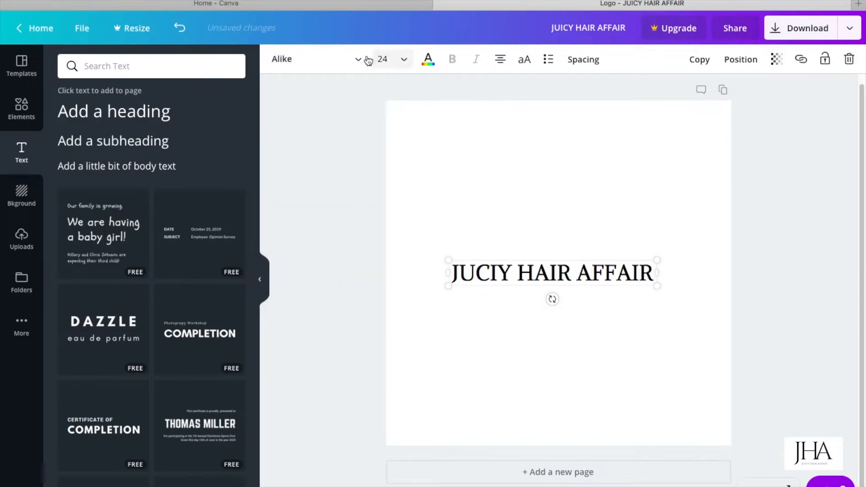
pyautogui.click(360, 59)
pyautogui.scroll(-5, 371, 218)
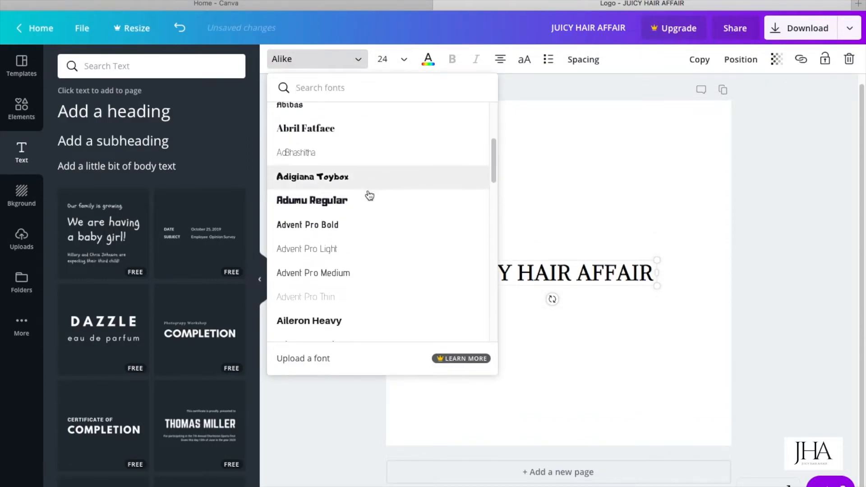
pyautogui.click(366, 192)
# Set the heading's font to Allura.
pyautogui.click(360, 66)
pyautogui.scroll(-8, 342, 182)
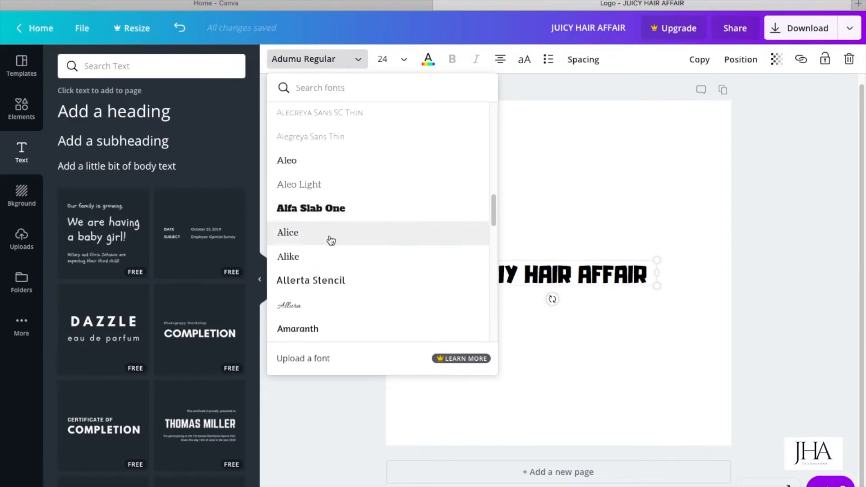
pyautogui.click(303, 312)
# Try the Engagement font on the heading.
pyautogui.click(358, 58)
pyautogui.scroll(-10, 363, 261)
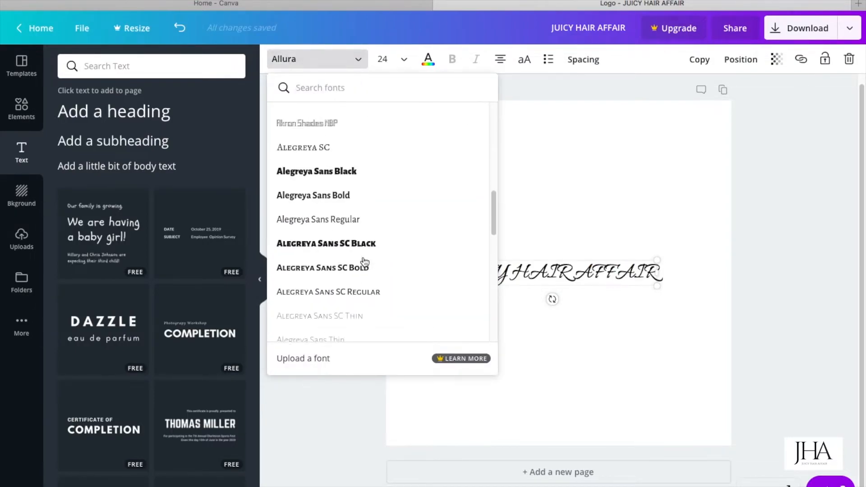
pyautogui.scroll(-20, 340, 326)
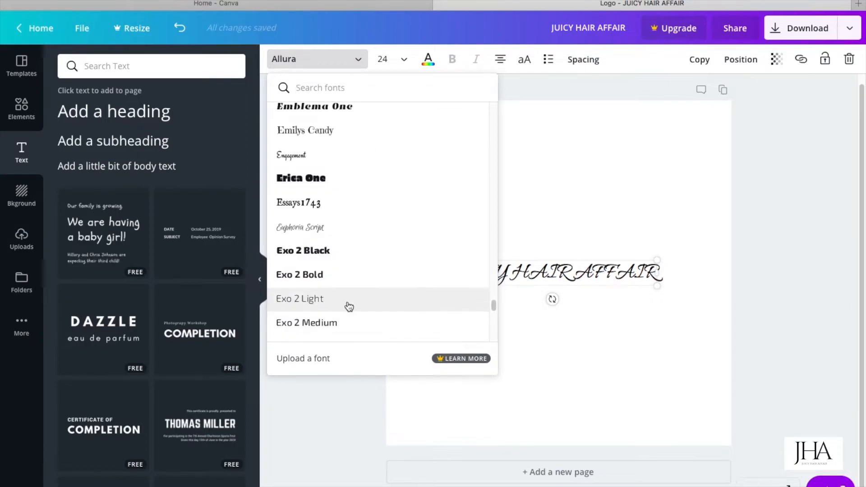
pyautogui.click(391, 158)
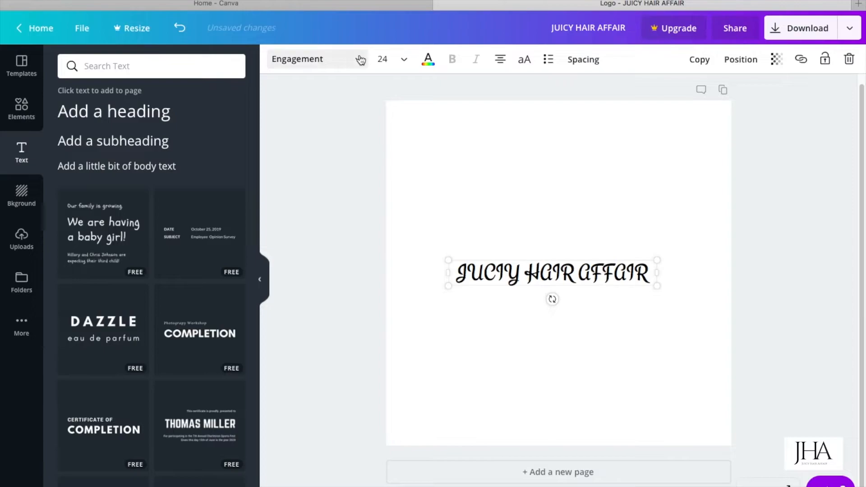
pyautogui.click(360, 61)
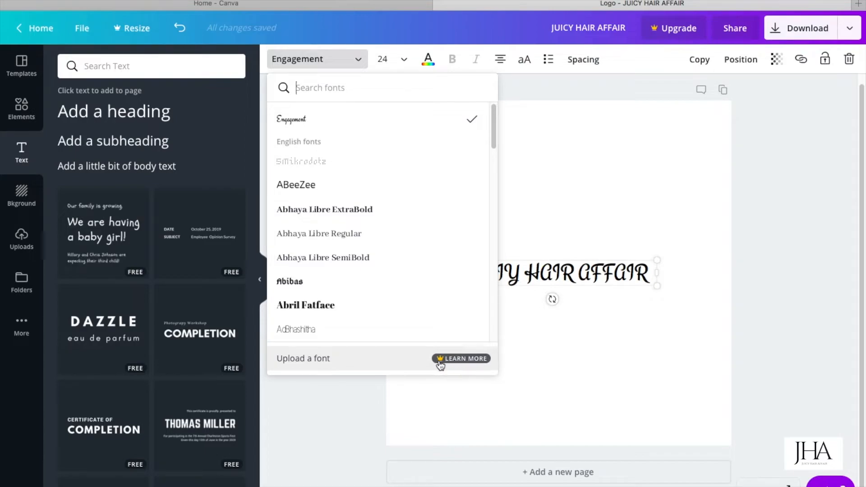
pyautogui.click(625, 123)
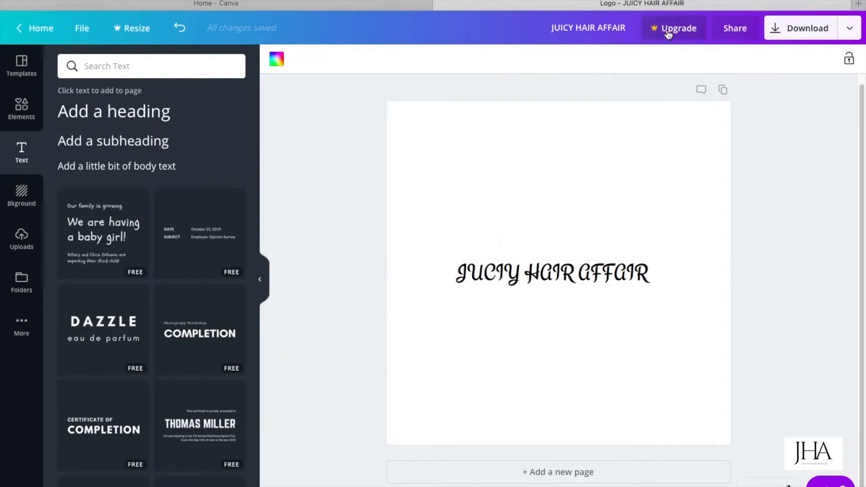
# Set the heading's font to ABeeZee.
pyautogui.doubleClick(581, 275)
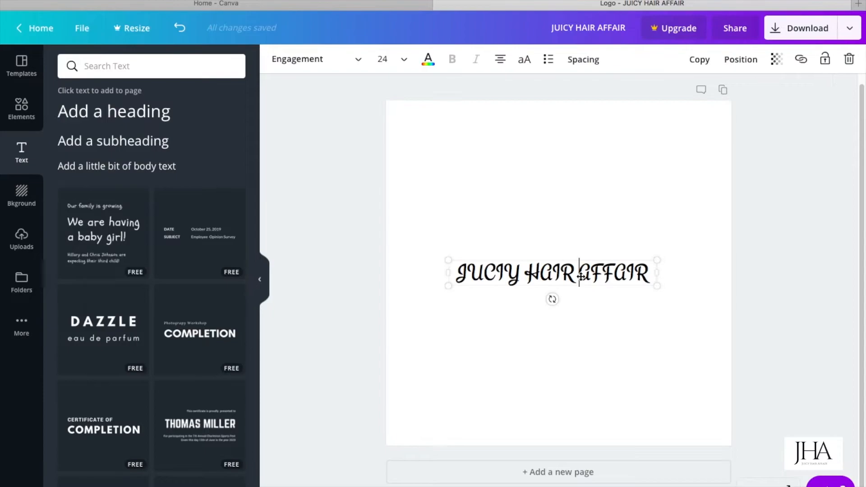
pyautogui.click(329, 59)
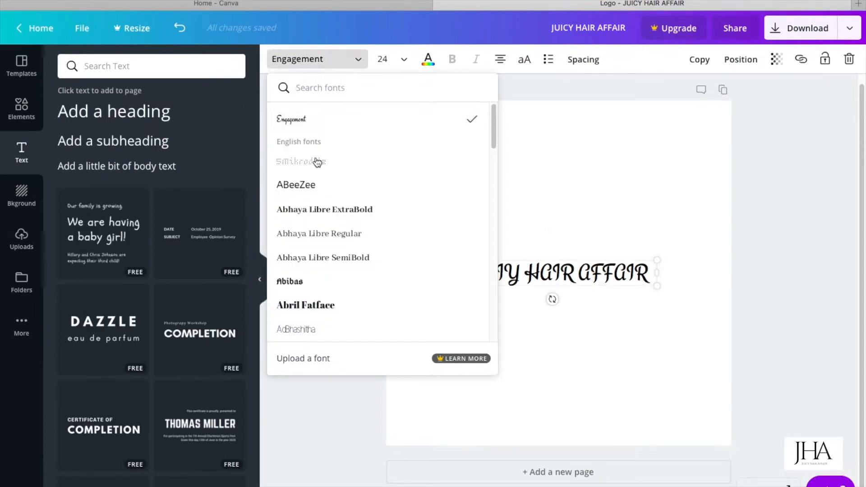
pyautogui.click(313, 188)
pyautogui.click(473, 333)
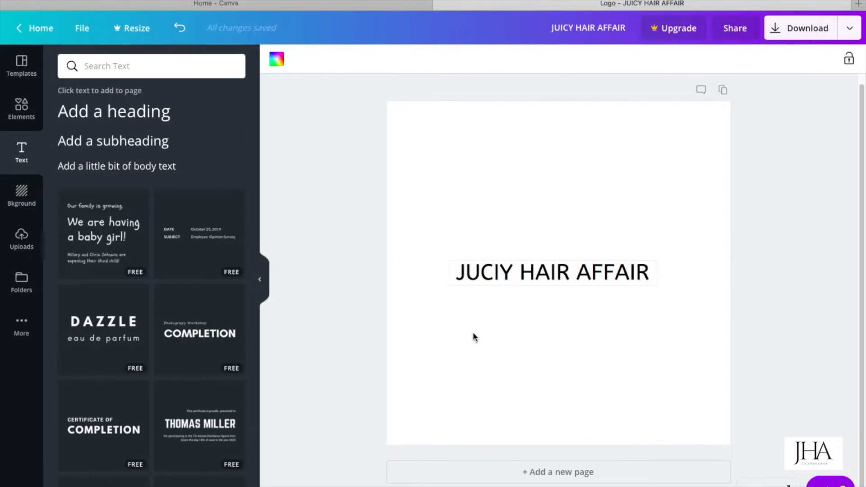
# Look through the elements library, search it for "SQUARE" and examine the available square shapes and frames.
pyautogui.click(24, 118)
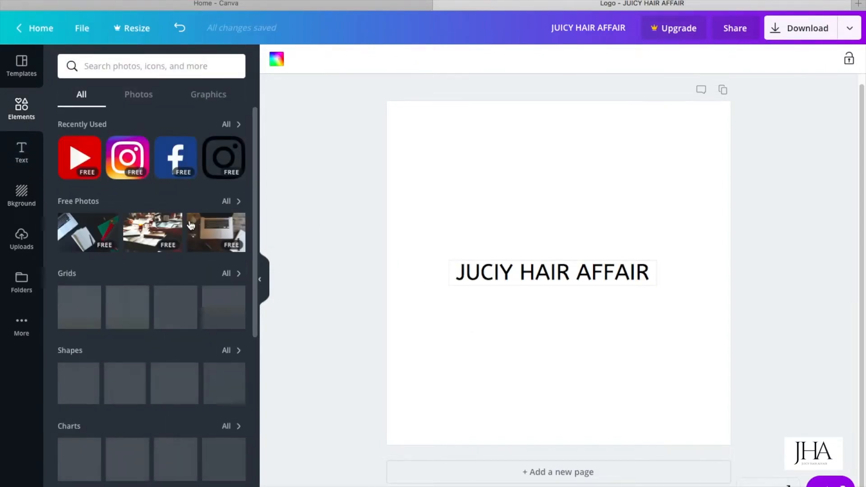
pyautogui.scroll(-1, 190, 224)
pyautogui.scroll(1, 190, 224)
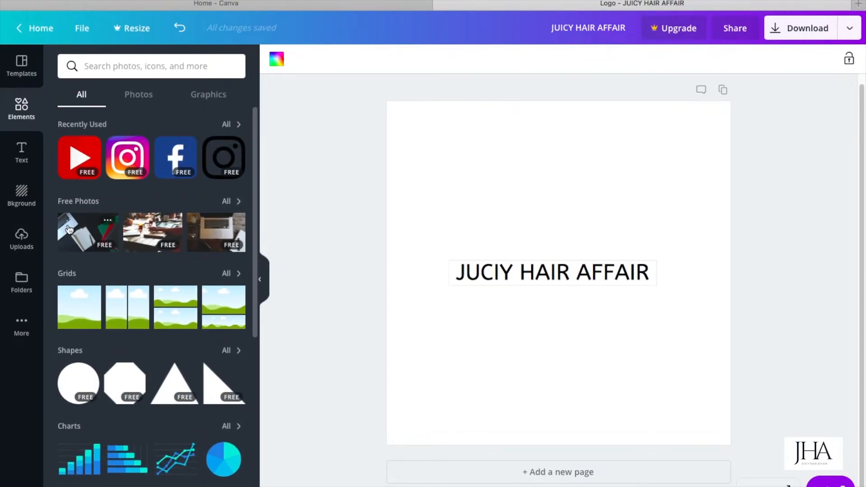
pyautogui.scroll(-10, 154, 256)
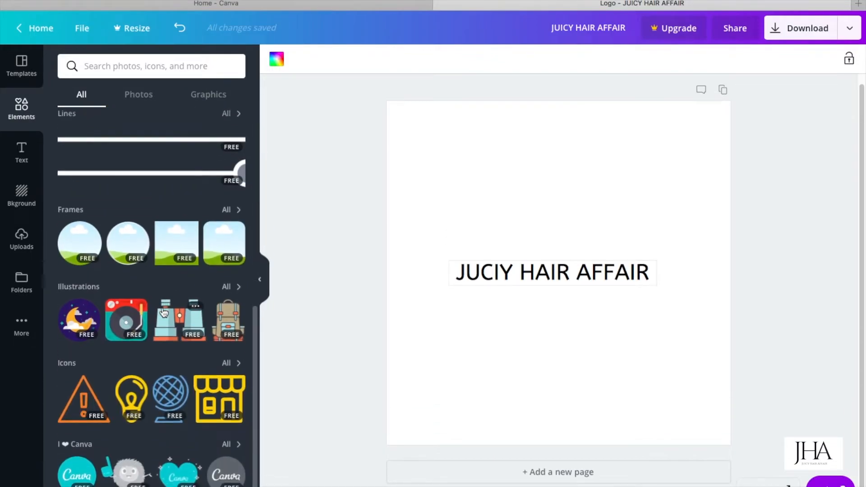
pyautogui.scroll(10, 162, 171)
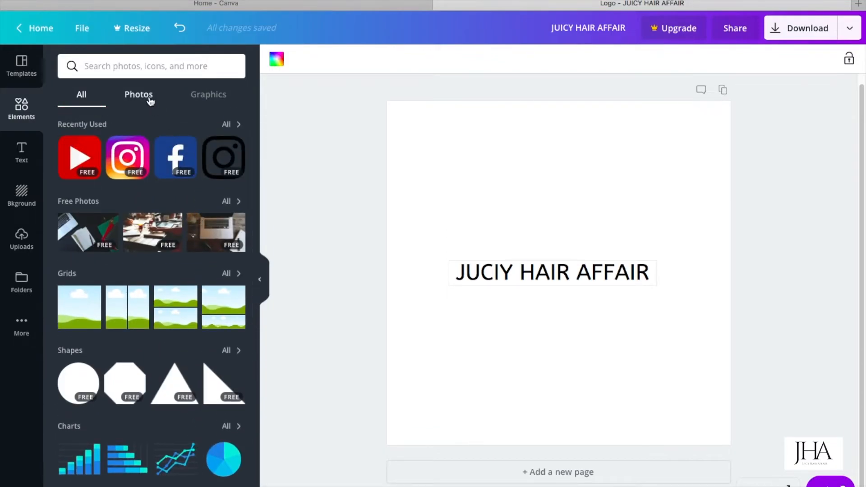
pyautogui.click(141, 66)
pyautogui.write('SQUARE')
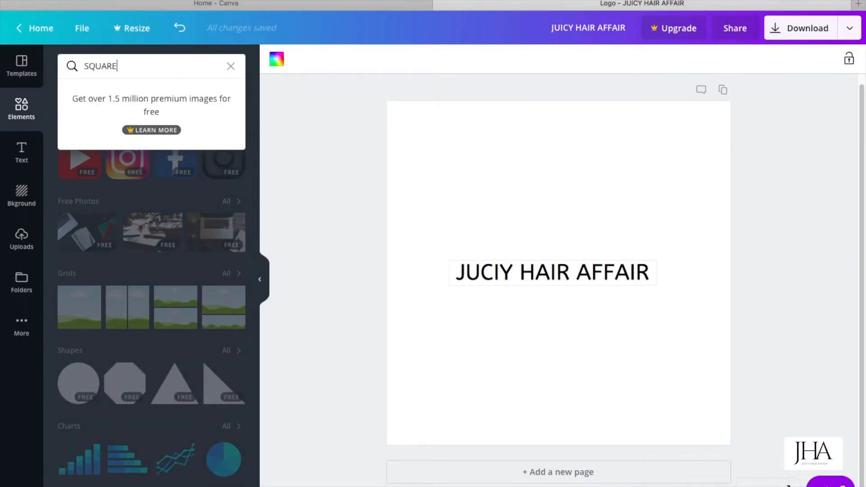
pyautogui.press('Return')
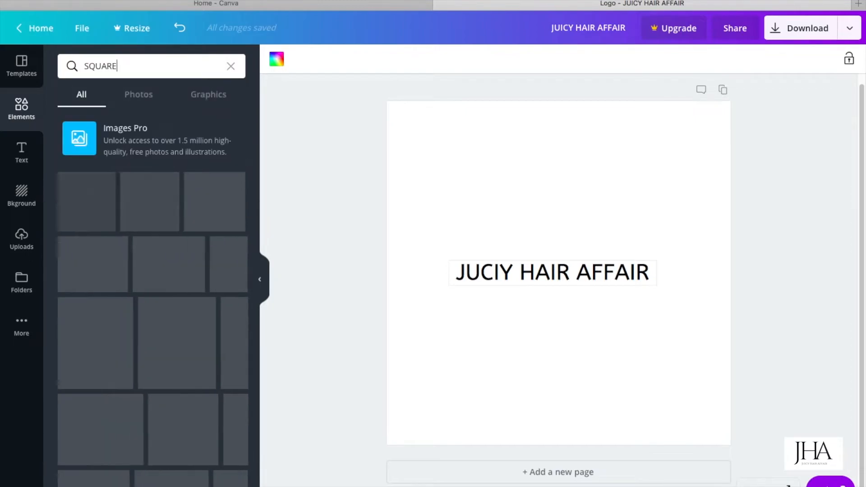
pyautogui.scroll(-8, 135, 235)
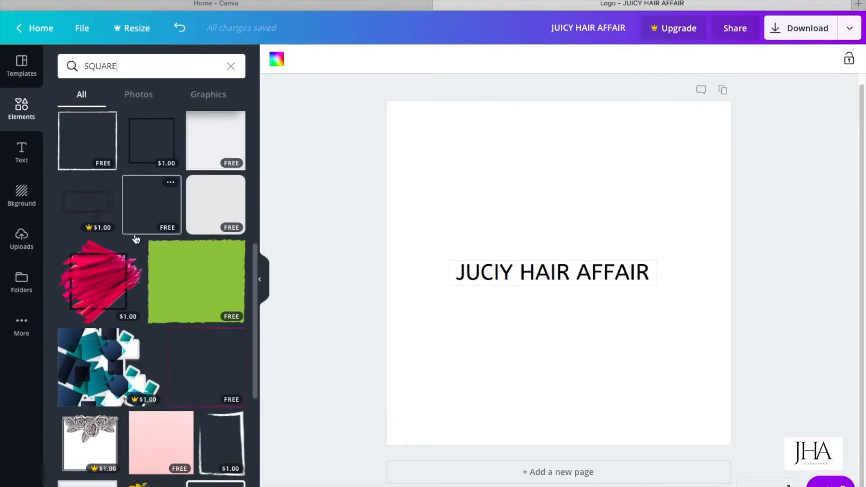
pyautogui.scroll(-7, 136, 239)
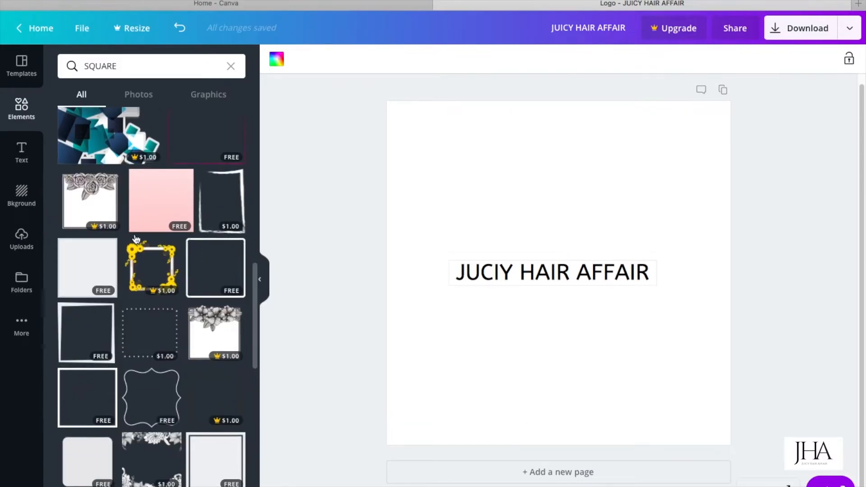
pyautogui.scroll(-4, 135, 239)
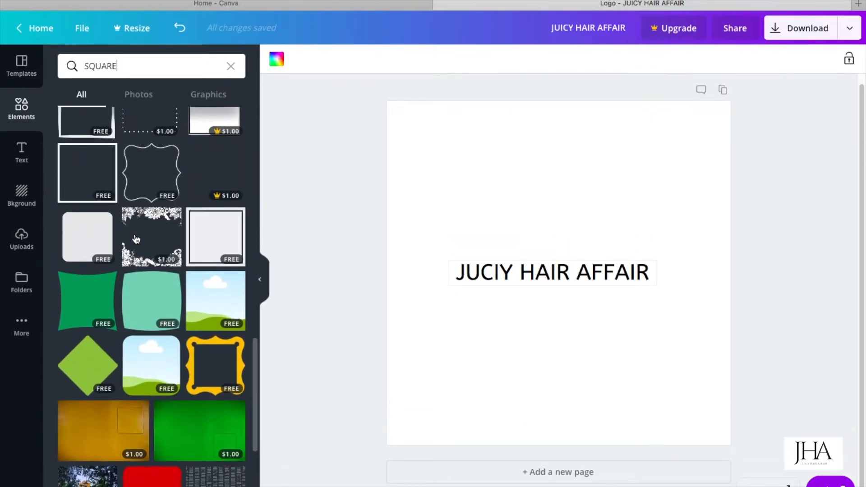
pyautogui.scroll(-4, 136, 240)
pyautogui.scroll(20, 136, 240)
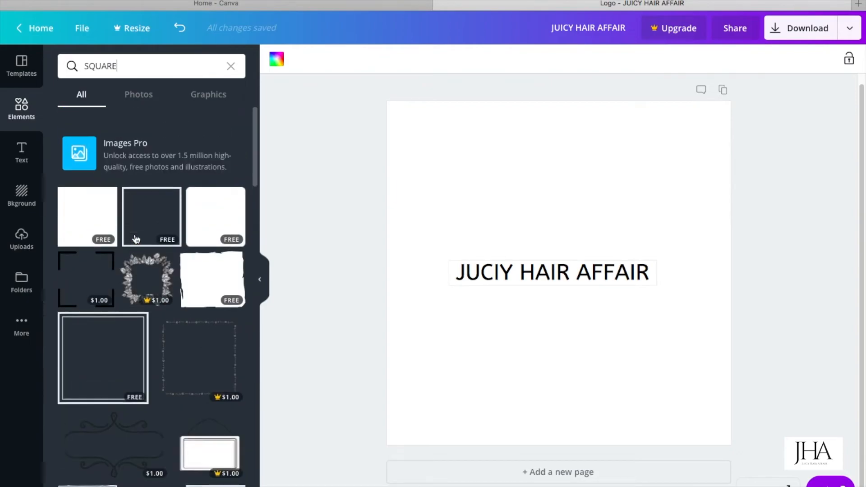
# Try a plain square filled orange and shrunk over the start of the heading, and delete it.
pyautogui.click(109, 207)
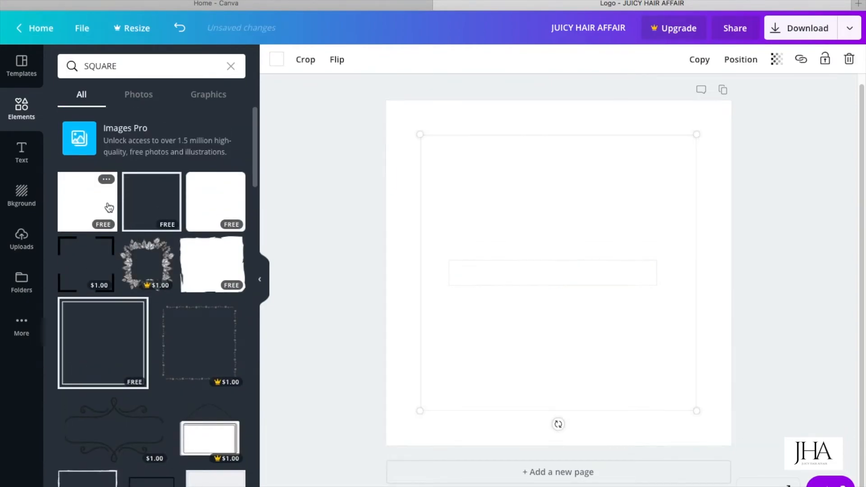
pyautogui.click(277, 60)
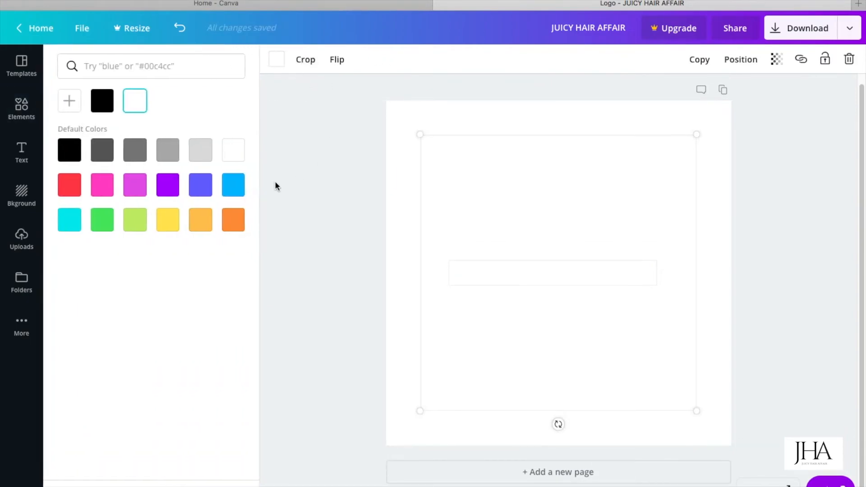
pyautogui.click(239, 223)
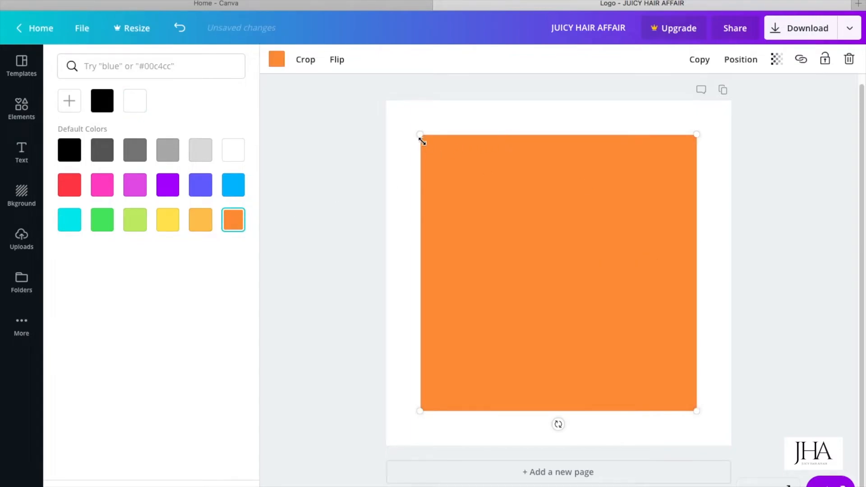
pyautogui.moveTo(419, 132); pyautogui.dragTo(464, 259)
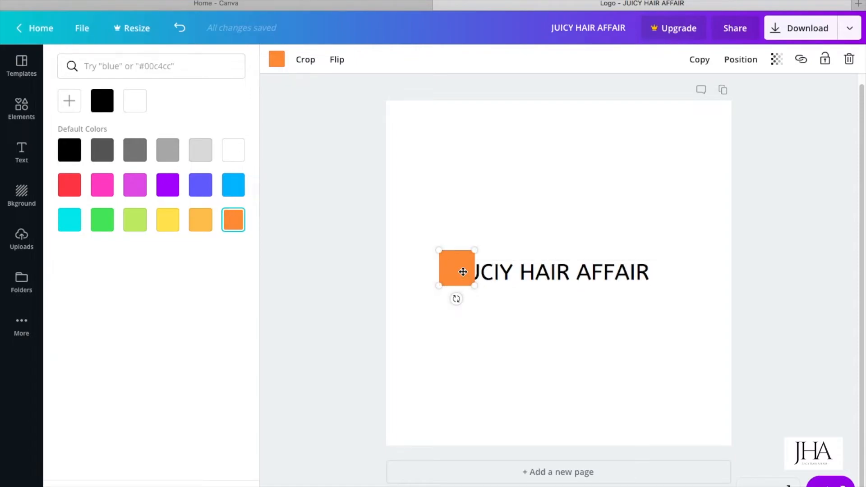
pyautogui.press('Delete')
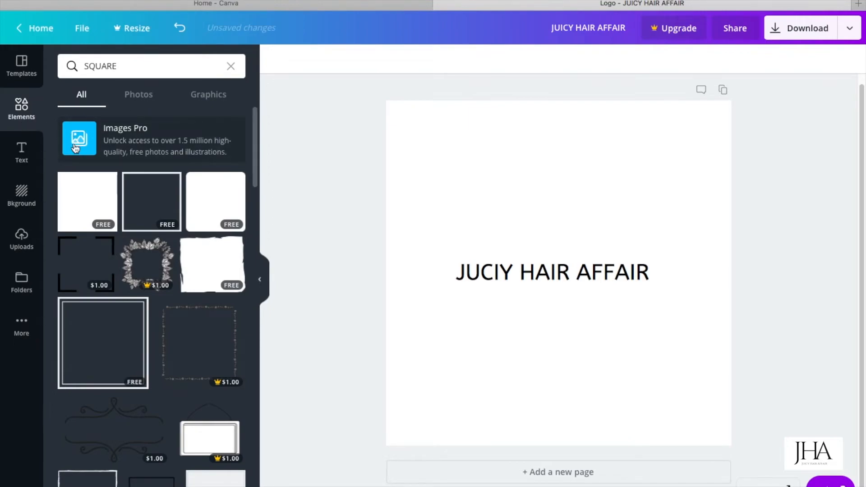
# Clear the element search, find a free bordered square among the Shapes graphics and add it to the page.
pyautogui.click(223, 95)
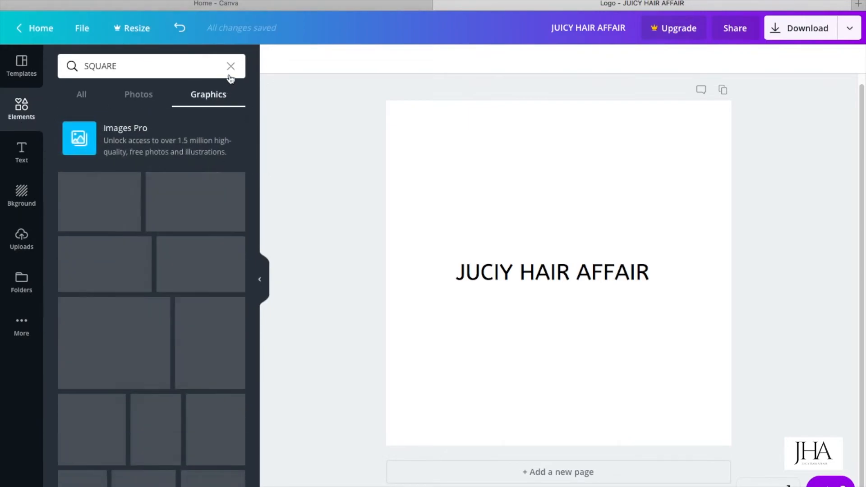
pyautogui.click(230, 66)
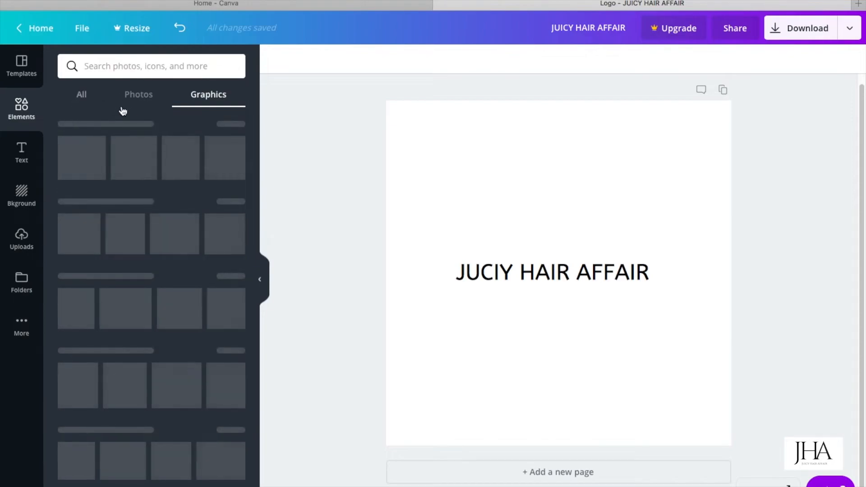
pyautogui.scroll(-5, 149, 203)
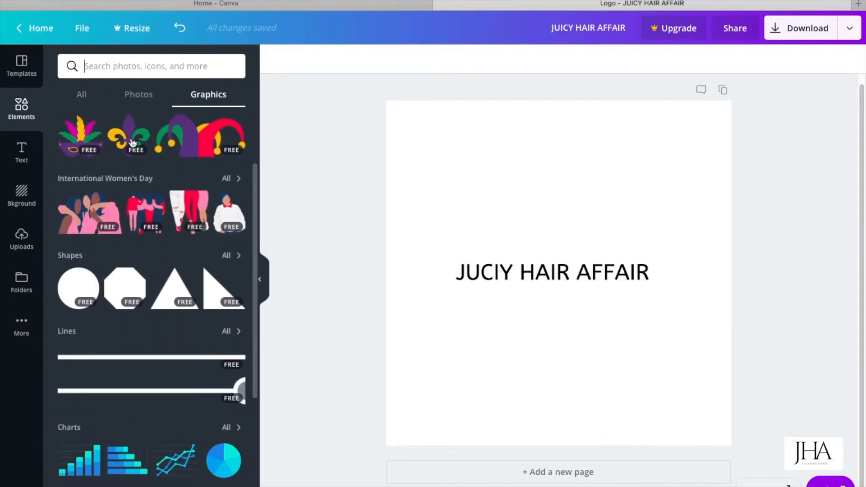
pyautogui.scroll(-1, 257, 200)
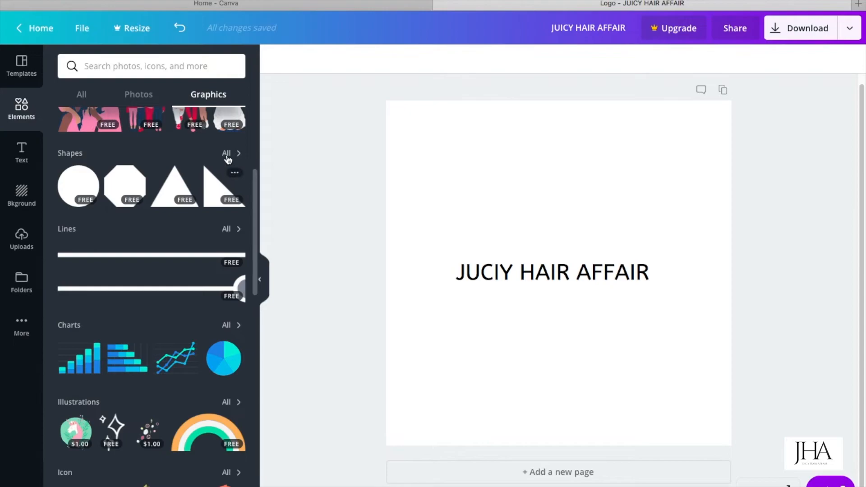
pyautogui.click(227, 153)
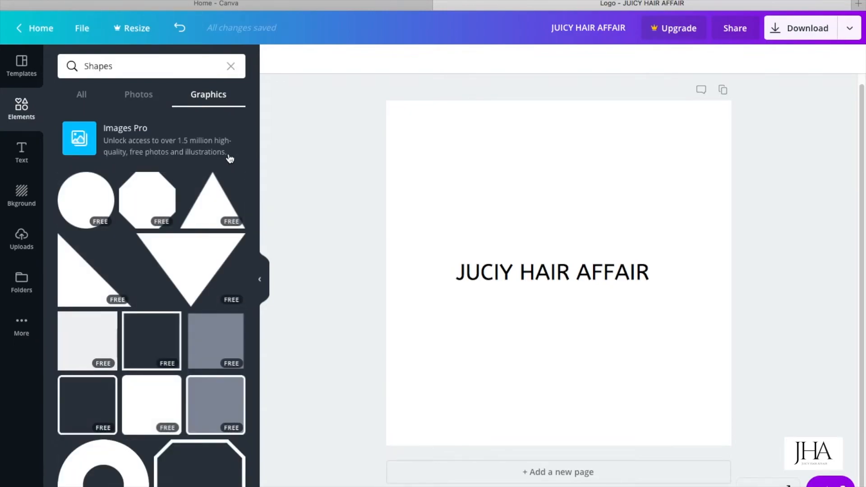
pyautogui.scroll(-8, 160, 273)
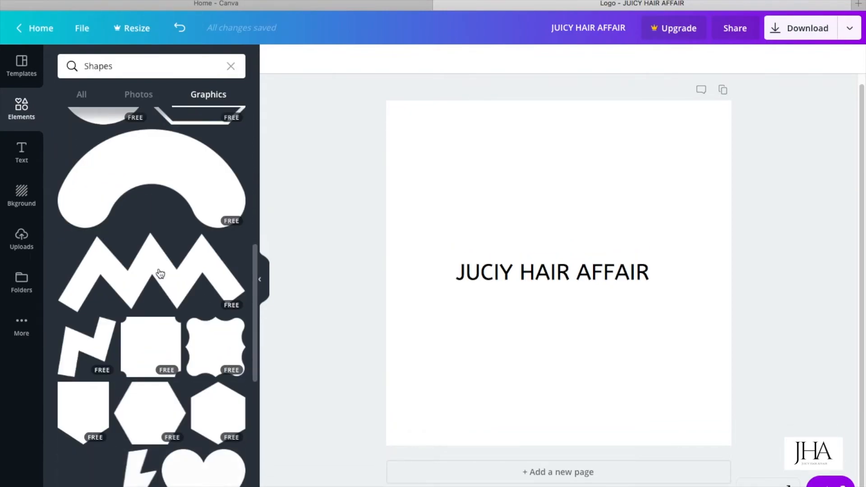
pyautogui.scroll(-15, 159, 272)
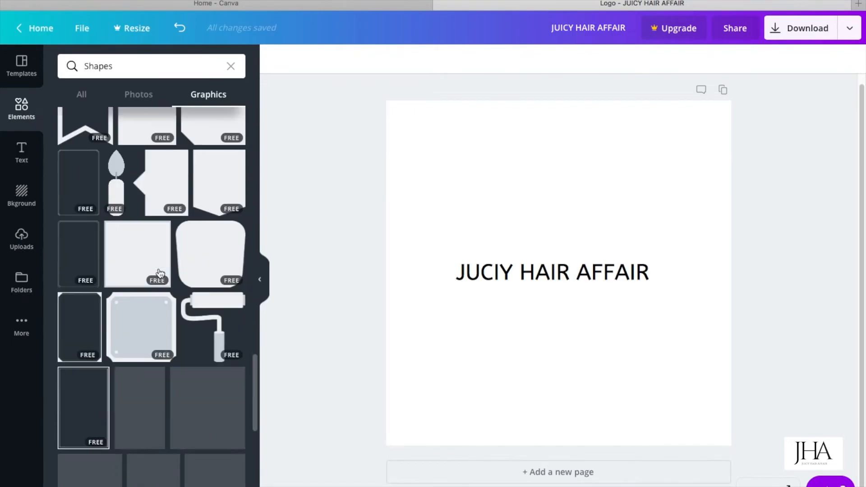
pyautogui.click(144, 193)
# Set the bordered square's outline to magenta-purple and its fill to white.
pyautogui.click(296, 59)
pyautogui.click(135, 185)
pyautogui.click(277, 60)
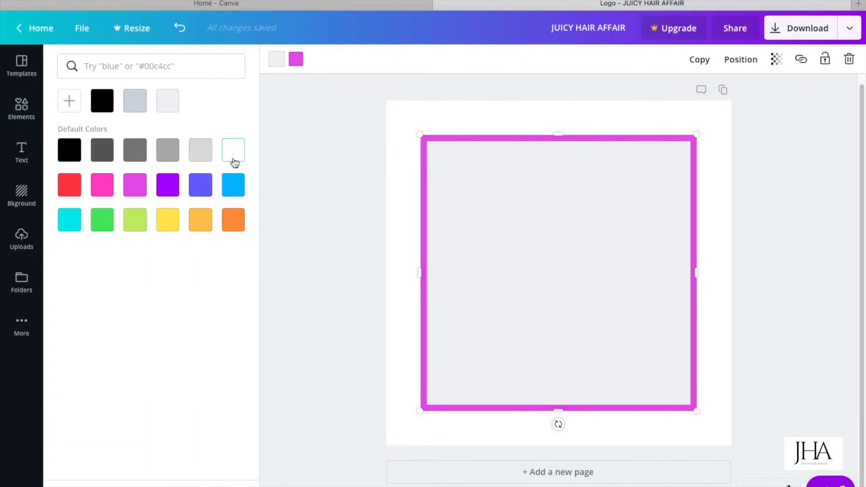
pyautogui.click(233, 151)
# Flatten the bordered square into a wide, low bar around the heading and send it behind the text.
pyautogui.moveTo(419, 272)
pyautogui.mouseDown()
pyautogui.moveTo(352, 273)
pyautogui.moveTo(420, 272)
pyautogui.mouseUp()
pyautogui.moveTo(557, 411); pyautogui.dragTo(558, 246)
pyautogui.moveTo(557, 134); pyautogui.dragTo(567, 267)
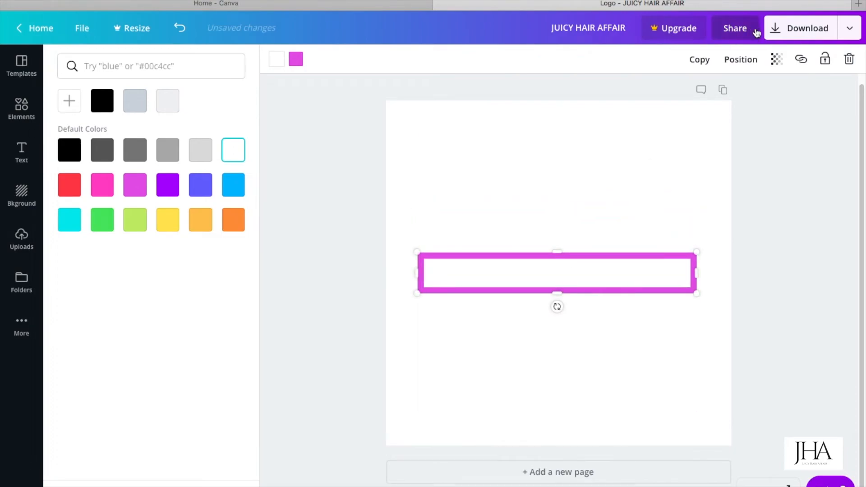
pyautogui.click(754, 63)
pyautogui.click(725, 120)
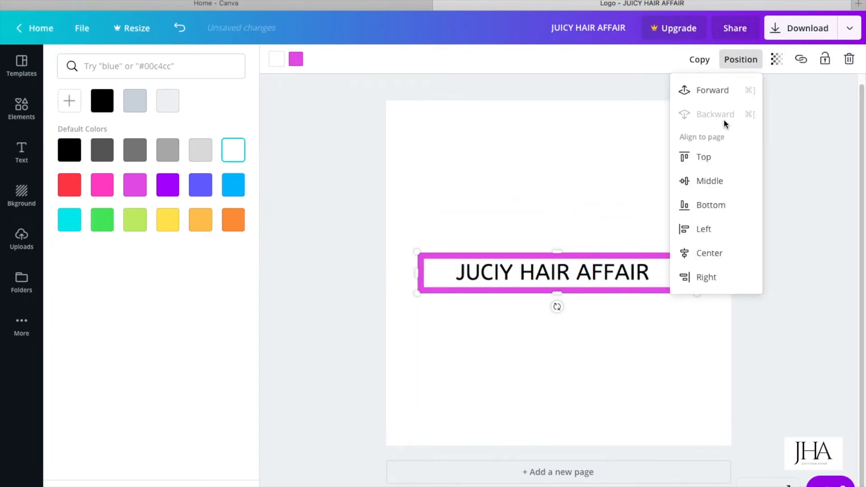
# Set the page background to the default bright blue.
pyautogui.click(623, 180)
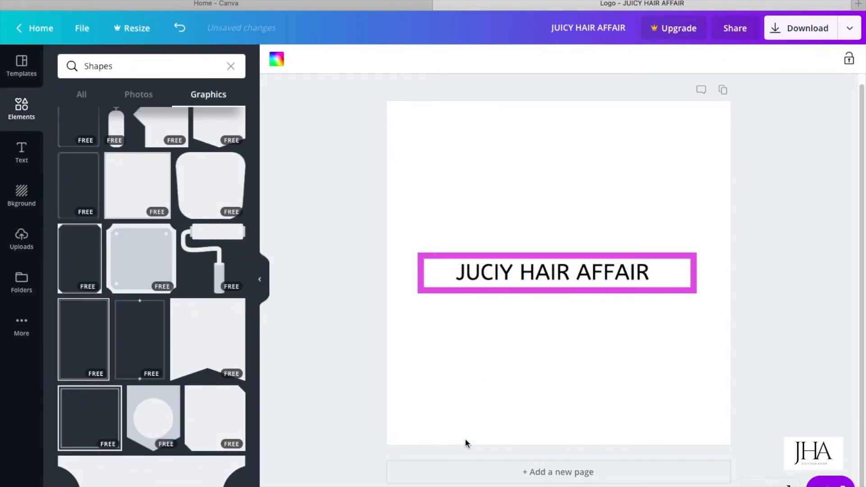
pyautogui.click(276, 59)
pyautogui.click(240, 193)
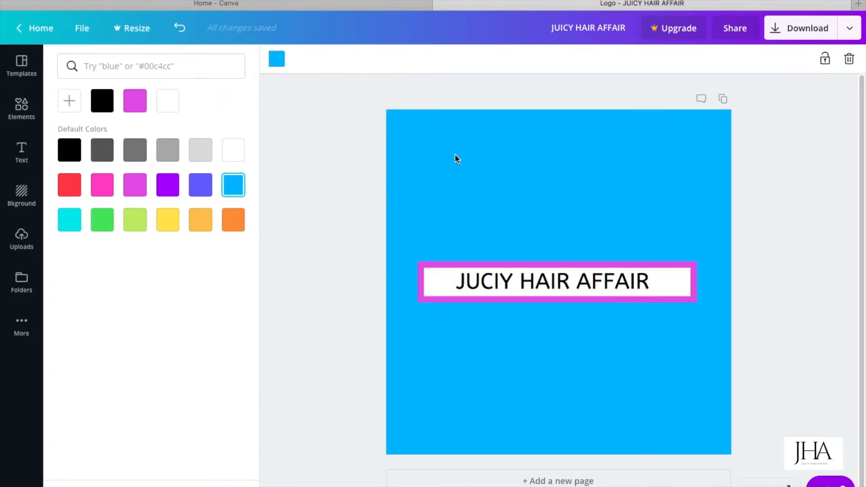
# Undo the blue page background and change the bordered bar's outline to the default bright green.
pyautogui.hotkey('ctrl', 'z')
pyautogui.click(486, 262)
pyautogui.click(296, 59)
pyautogui.click(233, 185)
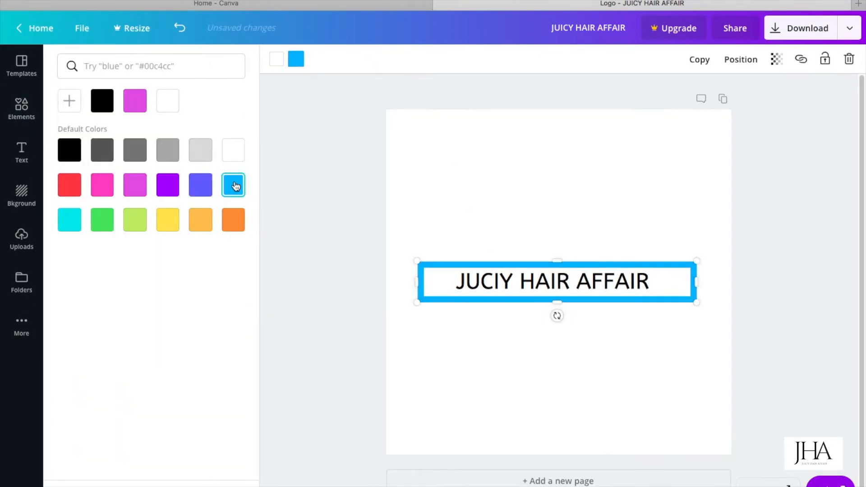
pyautogui.click(199, 186)
pyautogui.click(102, 220)
pyautogui.click(474, 350)
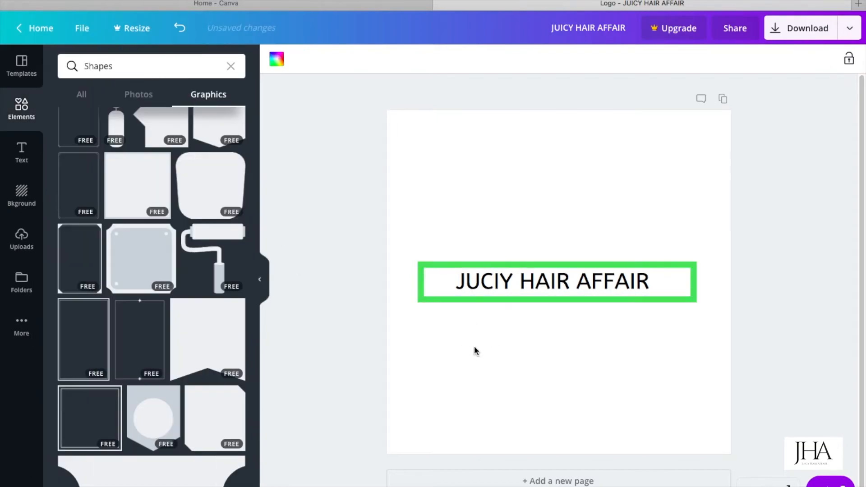
# Change the heading's text color to the default hot pink.
pyautogui.click(21, 153)
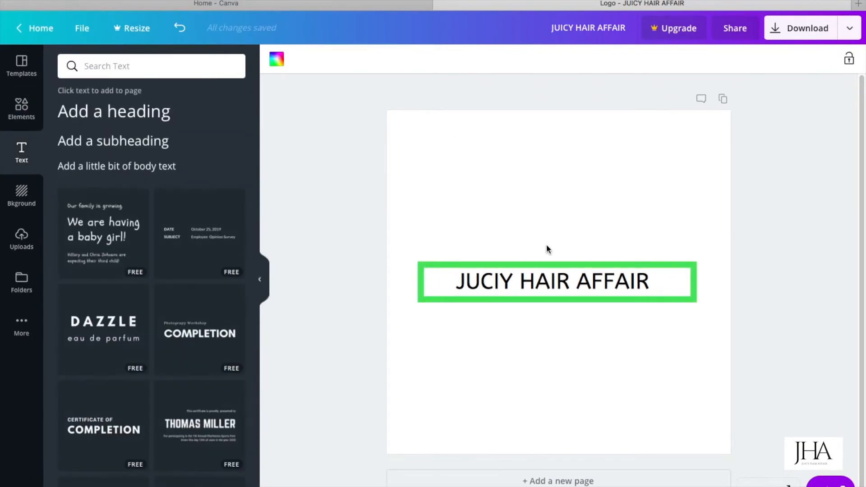
pyautogui.doubleClick(549, 282)
pyautogui.click(427, 59)
pyautogui.click(163, 186)
pyautogui.click(102, 186)
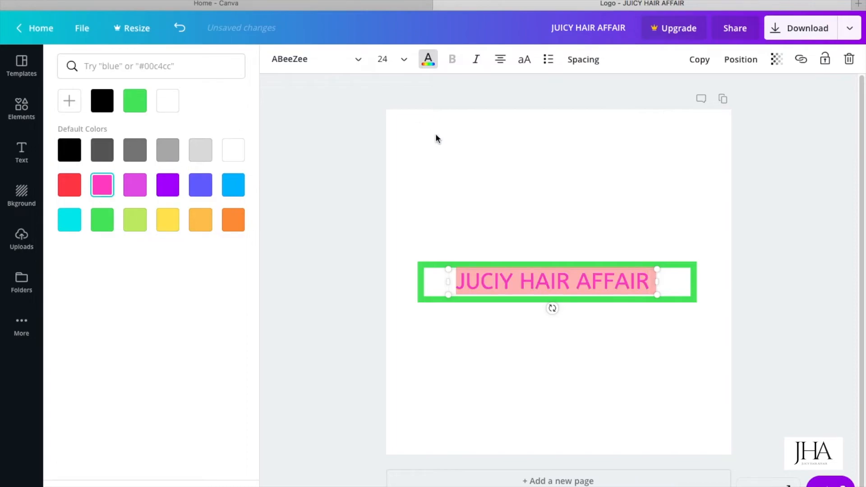
pyautogui.click(436, 137)
# Set the heading's line height to 1.9, trying it out with a temporary line break before AFFAIR.
pyautogui.click(602, 284)
pyautogui.click(583, 59)
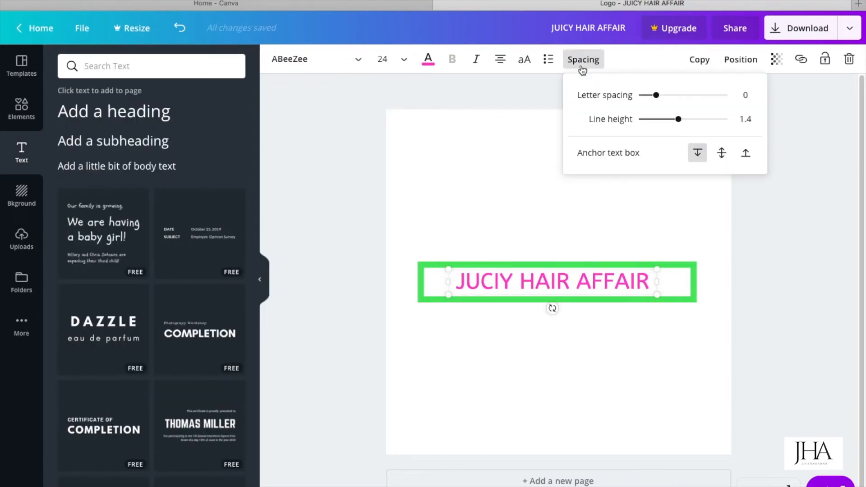
pyautogui.moveTo(657, 95); pyautogui.dragTo(701, 119)
pyautogui.click(570, 274)
pyautogui.press('Return')
pyautogui.click(583, 59)
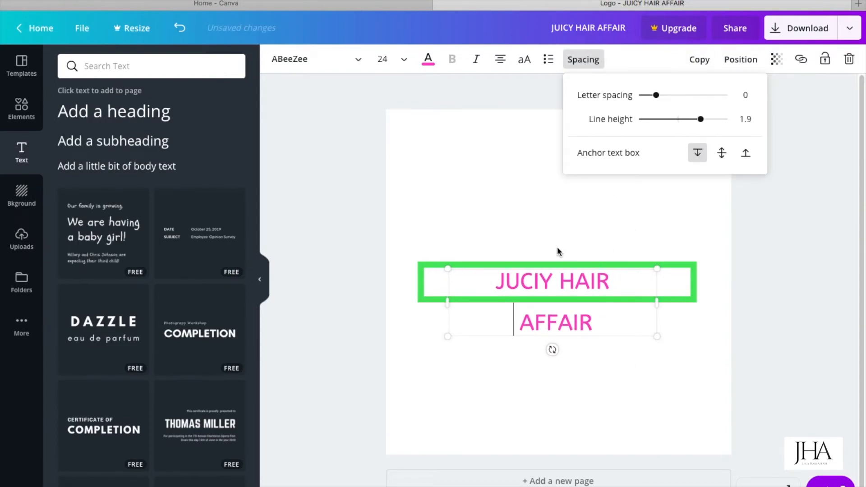
pyautogui.press('BackSpace')
pyautogui.click(694, 220)
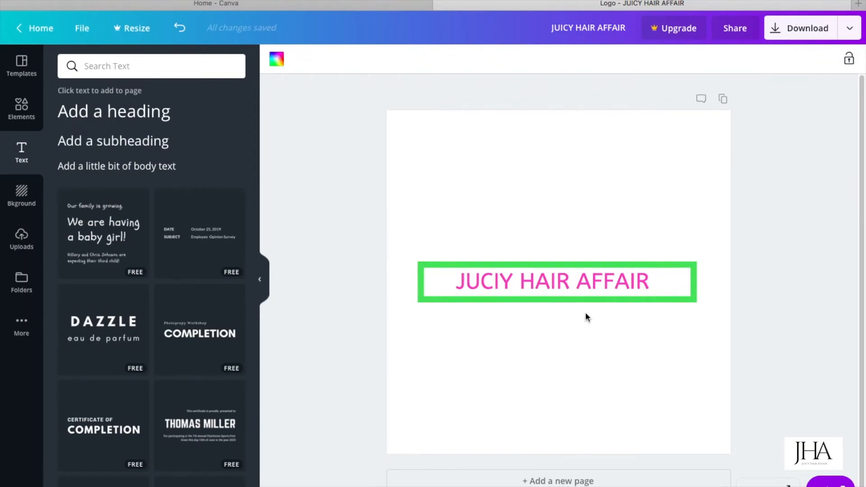
pyautogui.click(843, 32)
pyautogui.click(814, 89)
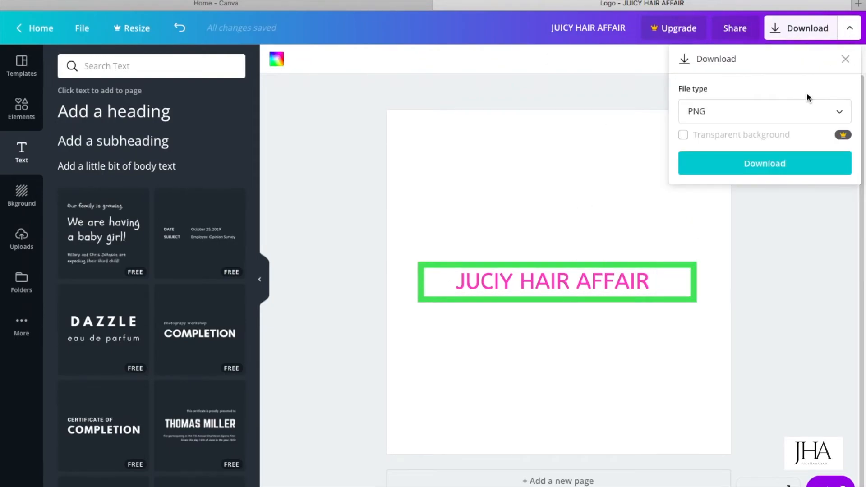
pyautogui.click(845, 60)
# Add the first uploaded long blonde wig photo to the page and resize it, leaving narrow blank margins at the right and below.
pyautogui.click(22, 239)
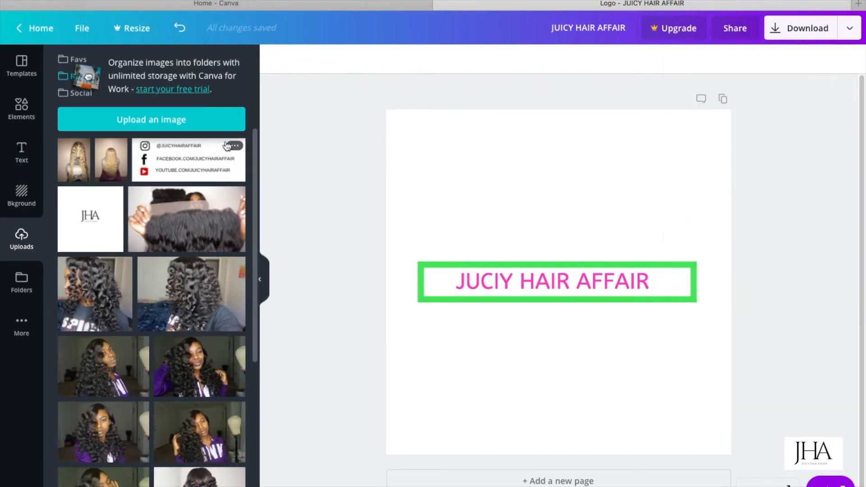
pyautogui.click(74, 160)
pyautogui.moveTo(665, 419); pyautogui.dragTo(616, 416)
# Bring the green-bordered bar in front of the wig photo and move it down over the lower part.
pyautogui.click(690, 269)
pyautogui.click(741, 60)
pyautogui.click(712, 92)
pyautogui.moveTo(625, 285); pyautogui.dragTo(628, 351)
# Bring the pink heading in front of the photo and move it down onto the green-bordered bar.
pyautogui.click(631, 281)
pyautogui.click(740, 60)
pyautogui.click(712, 92)
pyautogui.click(631, 230)
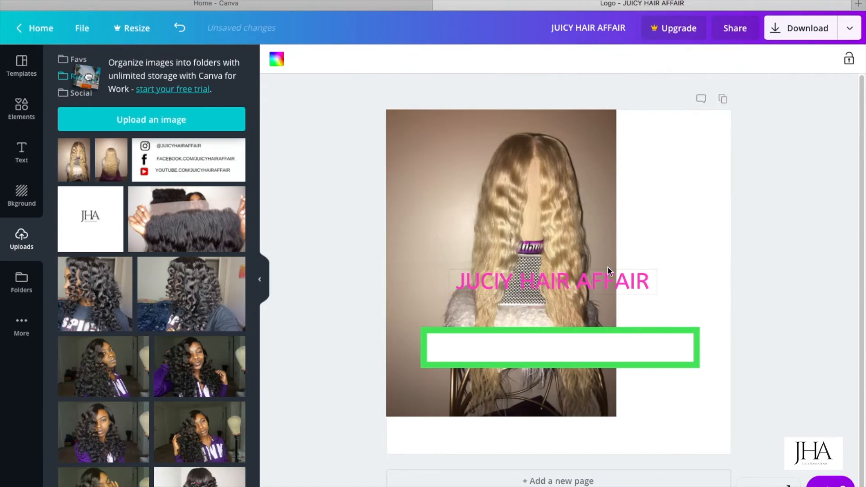
pyautogui.moveTo(625, 280); pyautogui.dragTo(626, 340)
pyautogui.click(684, 329)
pyautogui.click(741, 59)
# Enlarge the wig photo, extend it above the page's top and down to the bottom edge, and narrow it on the right.
pyautogui.click(598, 258)
pyautogui.moveTo(616, 263); pyautogui.dragTo(728, 263)
pyautogui.moveTo(616, 224); pyautogui.dragTo(608, 244)
pyautogui.moveTo(549, 128); pyautogui.dragTo(549, 88)
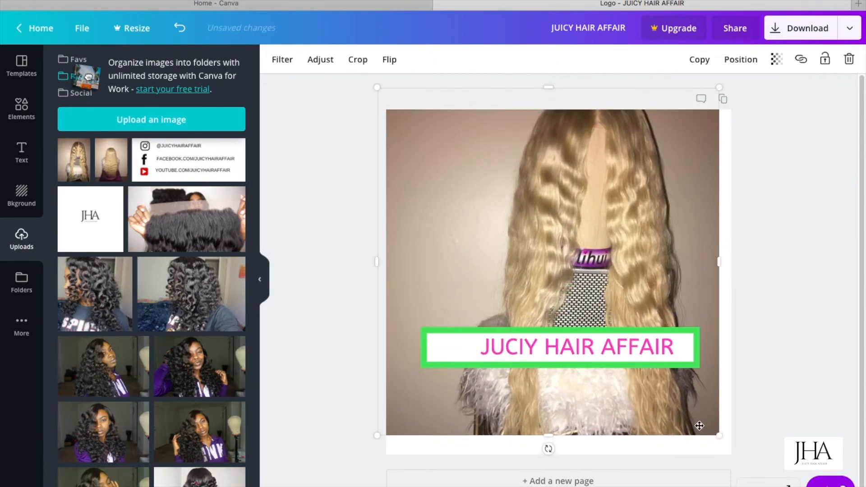
pyautogui.moveTo(677, 260); pyautogui.dragTo(657, 282)
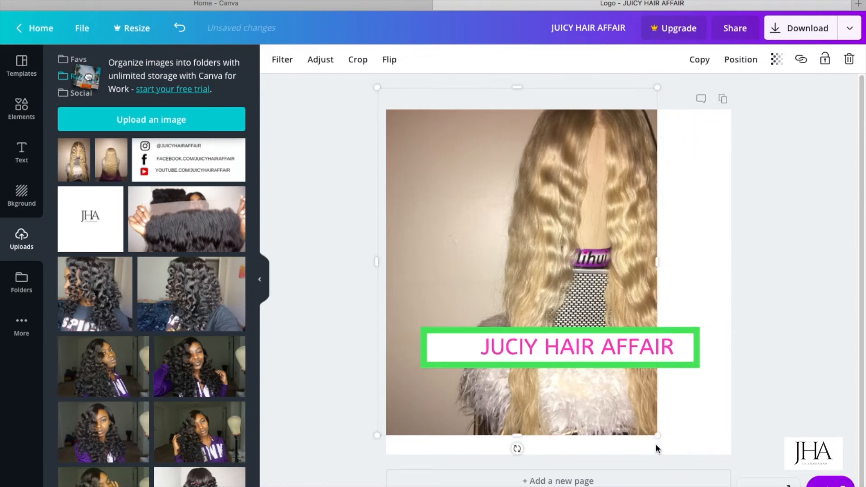
pyautogui.moveTo(691, 453)
pyautogui.mouseDown()
pyautogui.moveTo(717, 467)
pyautogui.moveTo(685, 443)
pyautogui.mouseUp()
# Set the wig photo's transparency to 97 and try adjusting the transparency of the green-bordered bar.
pyautogui.click(776, 59)
pyautogui.moveTo(747, 92)
pyautogui.mouseDown()
pyautogui.moveTo(693, 96)
pyautogui.moveTo(748, 103)
pyautogui.mouseUp()
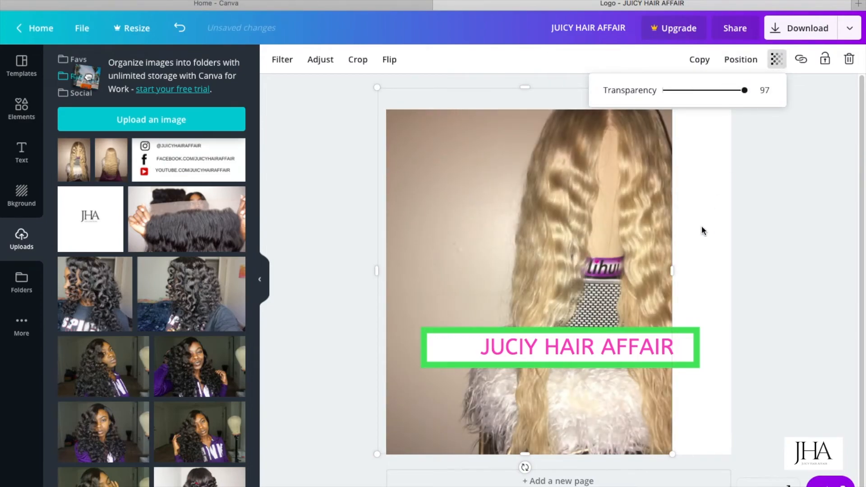
pyautogui.click(682, 301)
pyautogui.click(686, 342)
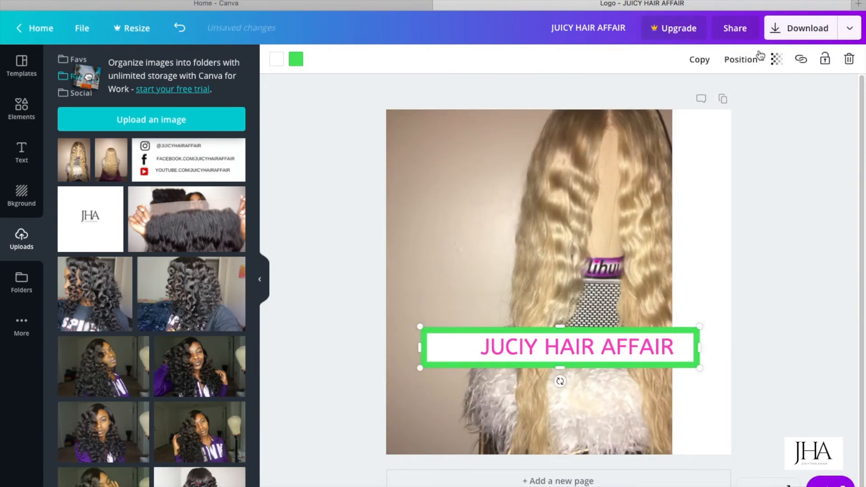
pyautogui.click(775, 62)
pyautogui.moveTo(749, 93); pyautogui.dragTo(790, 103)
pyautogui.click(703, 192)
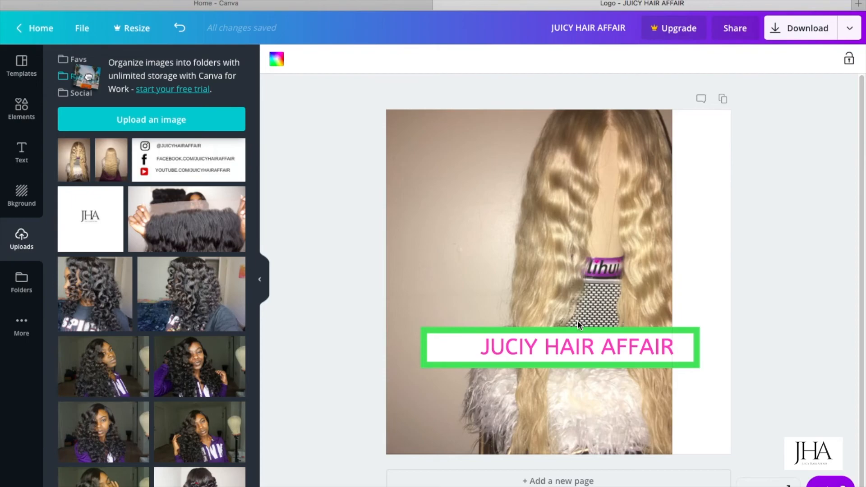
# Choose JPG as the logo's download file type and leave the download options.
pyautogui.click(486, 337)
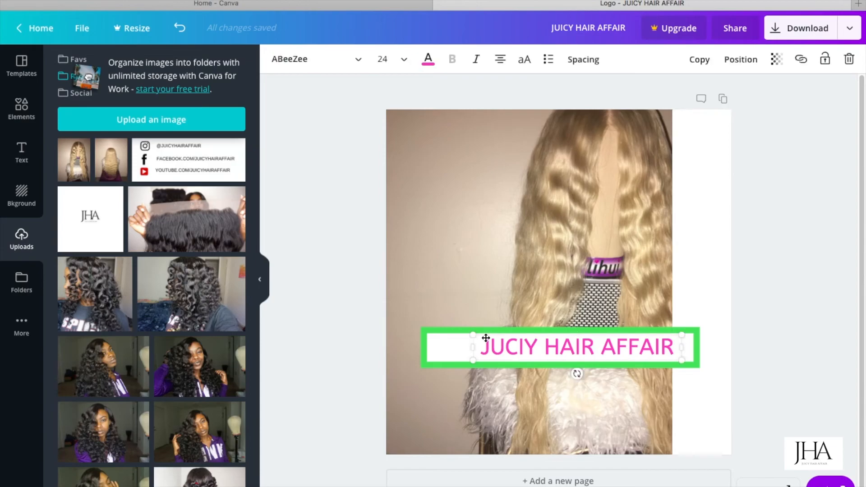
pyautogui.click(850, 28)
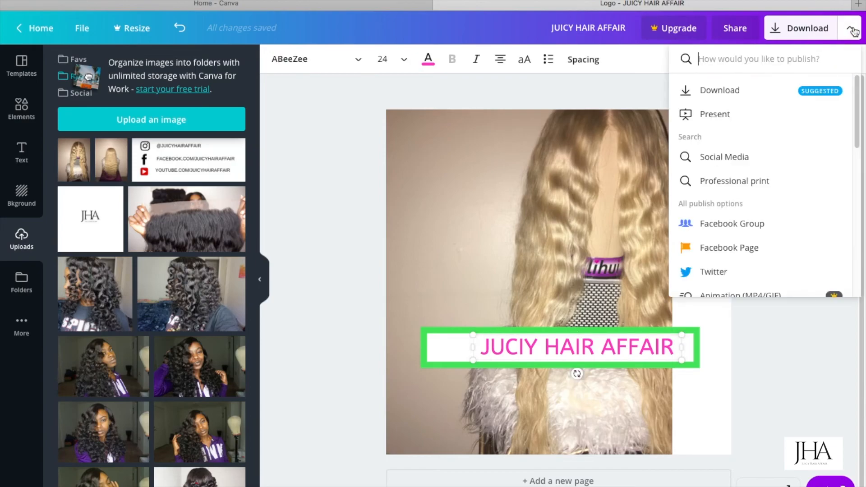
pyautogui.click(775, 97)
pyautogui.click(770, 111)
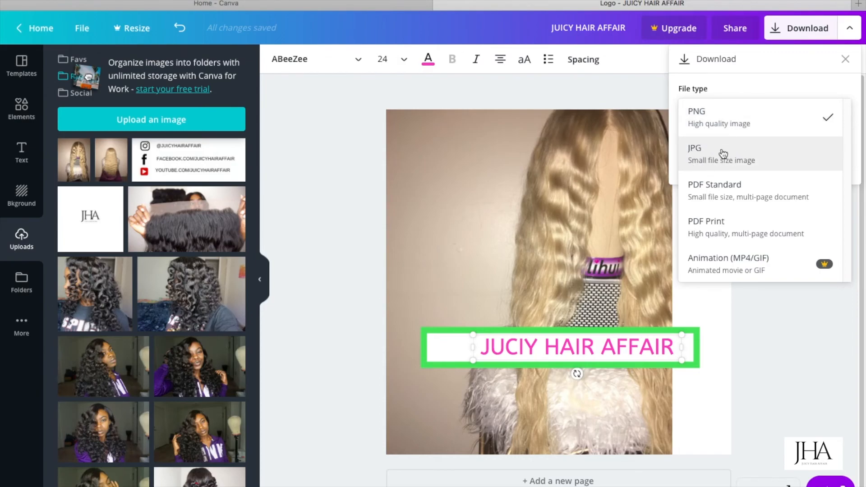
pyautogui.click(703, 167)
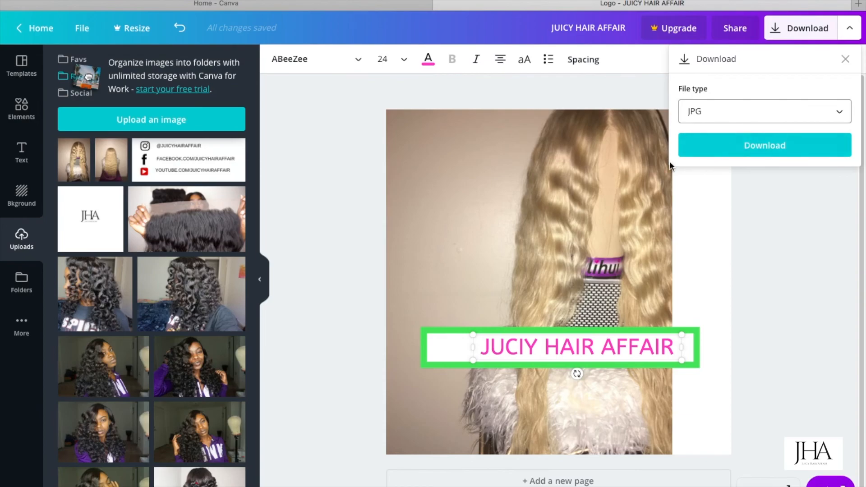
pyautogui.click(622, 107)
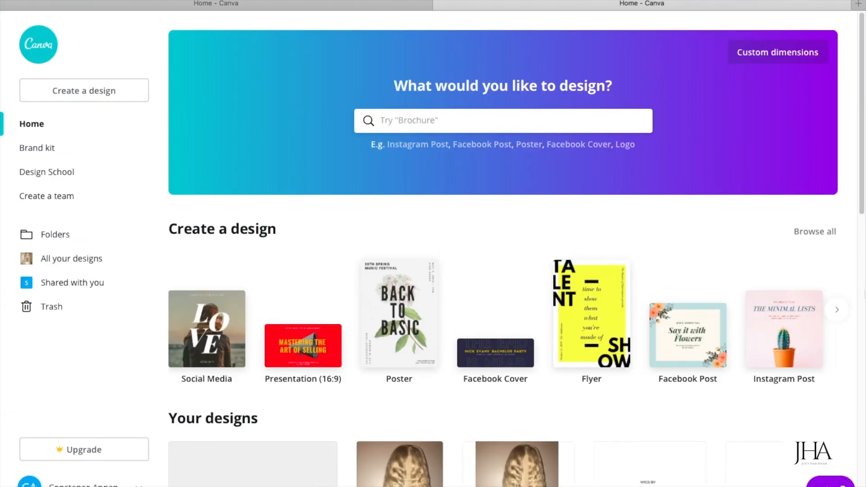
# Browse the design types offered under Create a design on the home page.
pyautogui.click(842, 312)
pyautogui.click(843, 311)
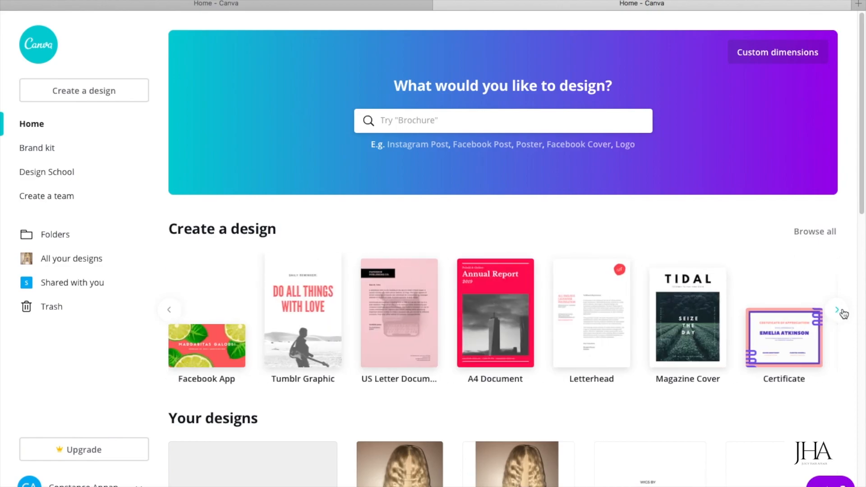
pyautogui.click(843, 312)
pyautogui.click(842, 312)
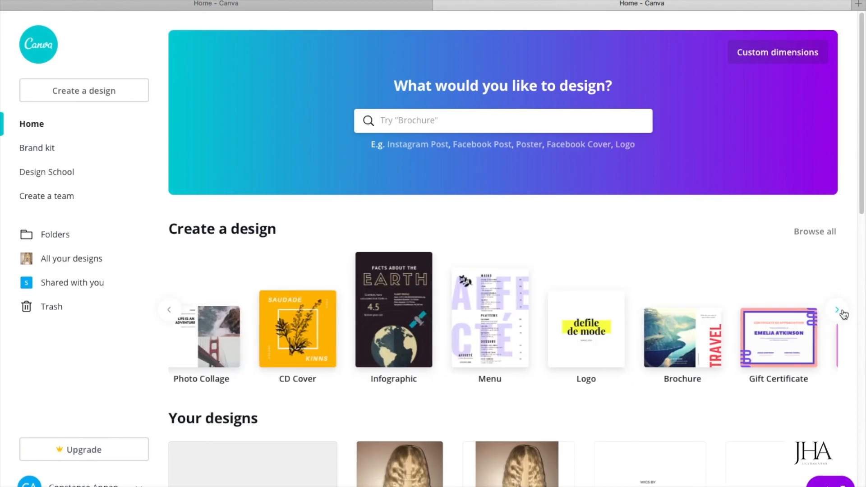
pyautogui.scroll(-10, 705, 416)
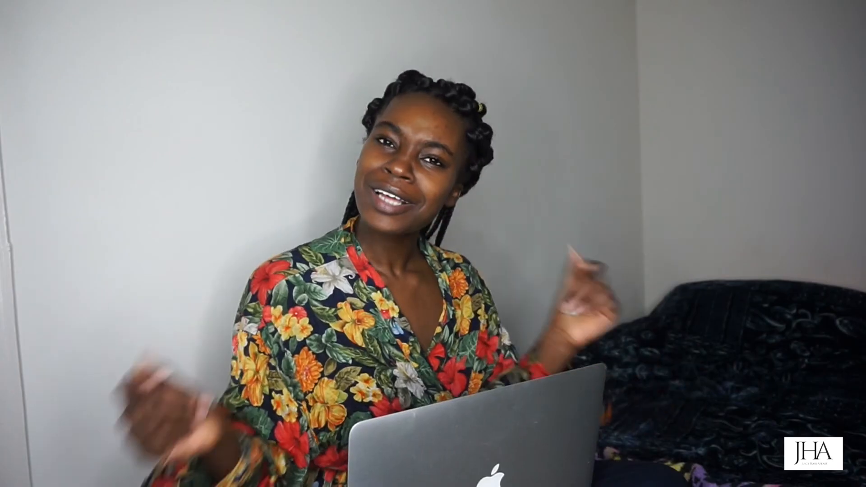